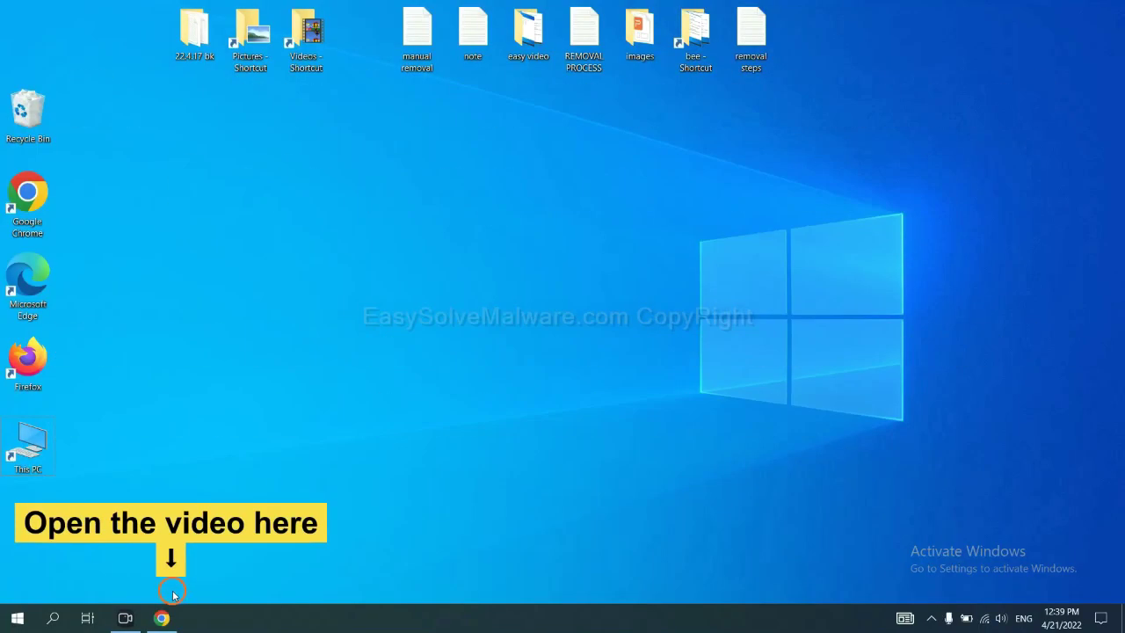
Download SpyHunter-Installer.exe from the EasySolveMalware guide in Chrome and run it.
left_click(172, 618)
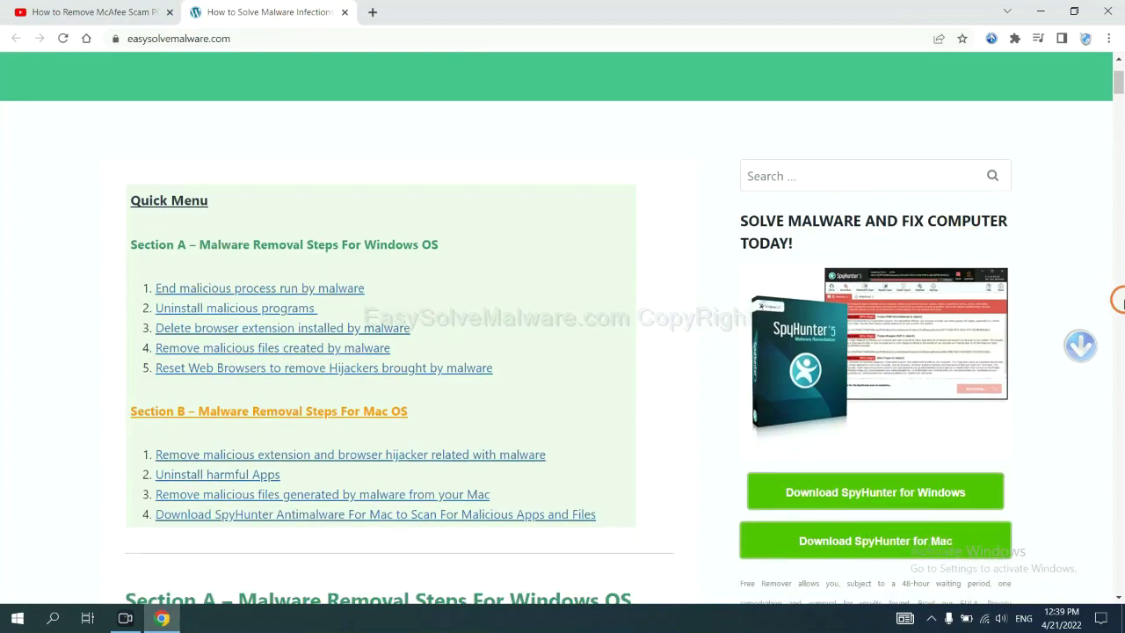
scroll(905, 211, "down", 3)
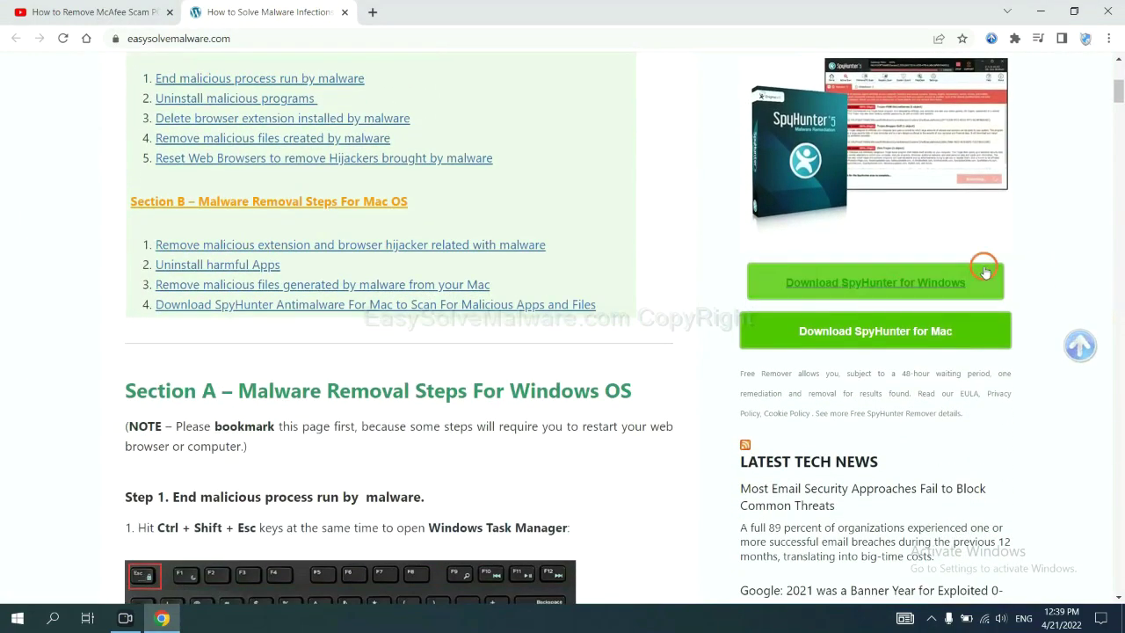
left_click(955, 280)
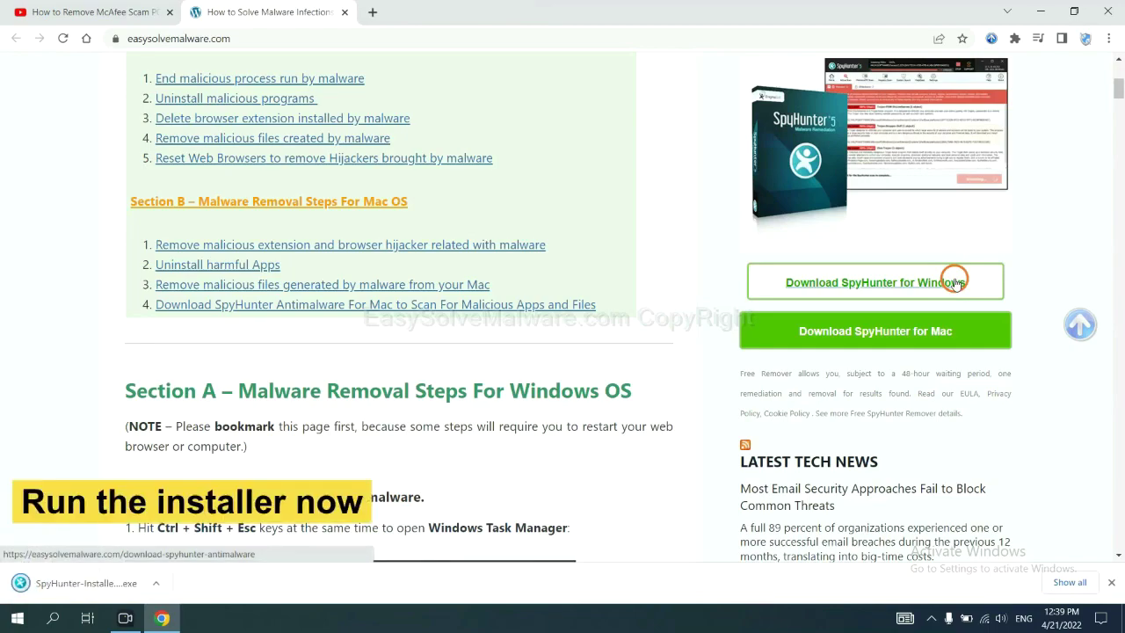
left_click(66, 583)
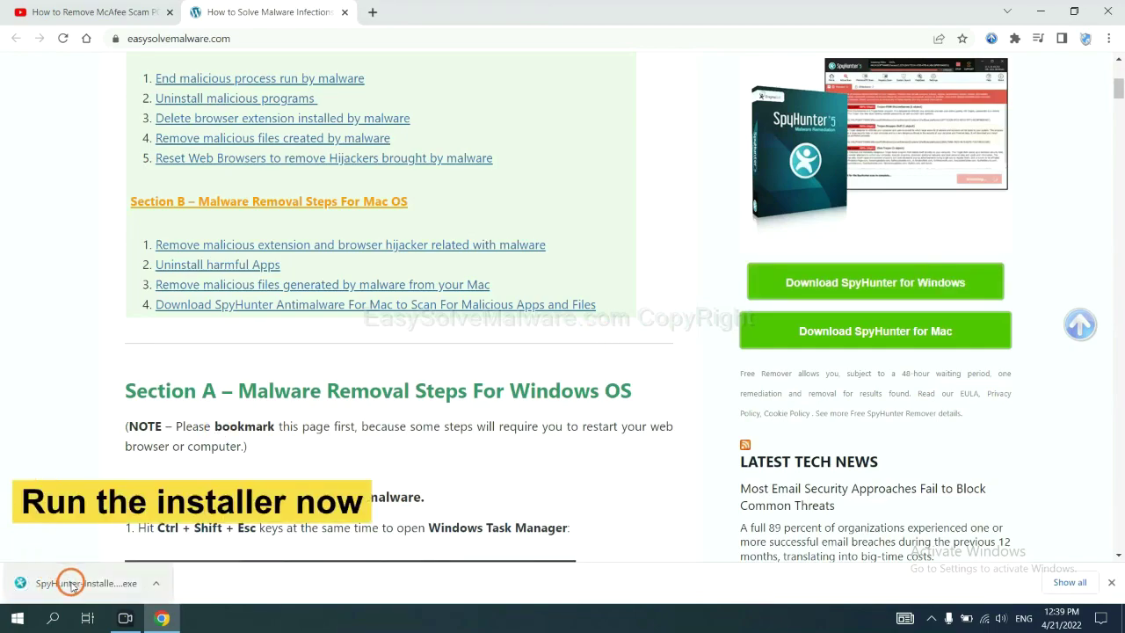
Install SpyHunter 5 in English, accepting the licence, and dismiss the Setup Successful notice.
left_click(70, 585)
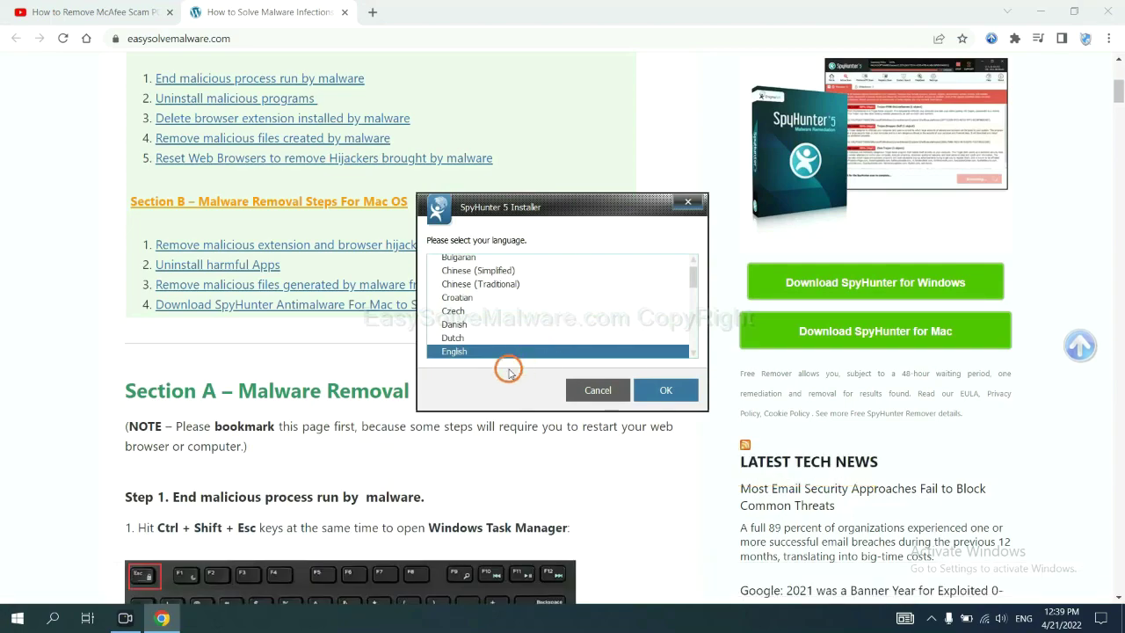
left_click(659, 389)
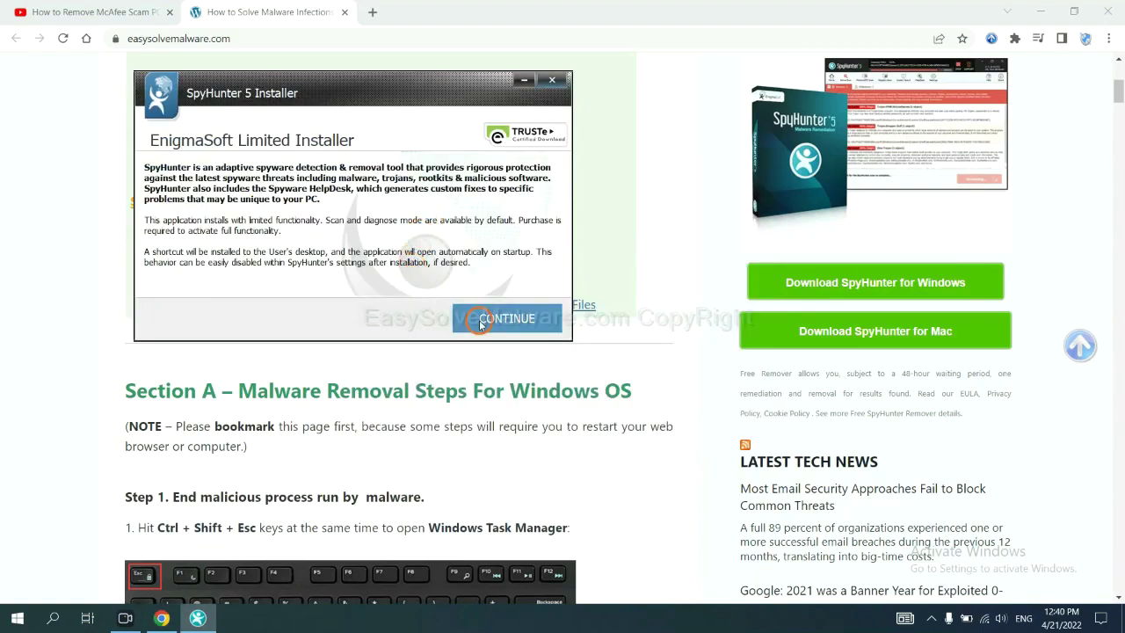
left_click(479, 318)
left_click(455, 326)
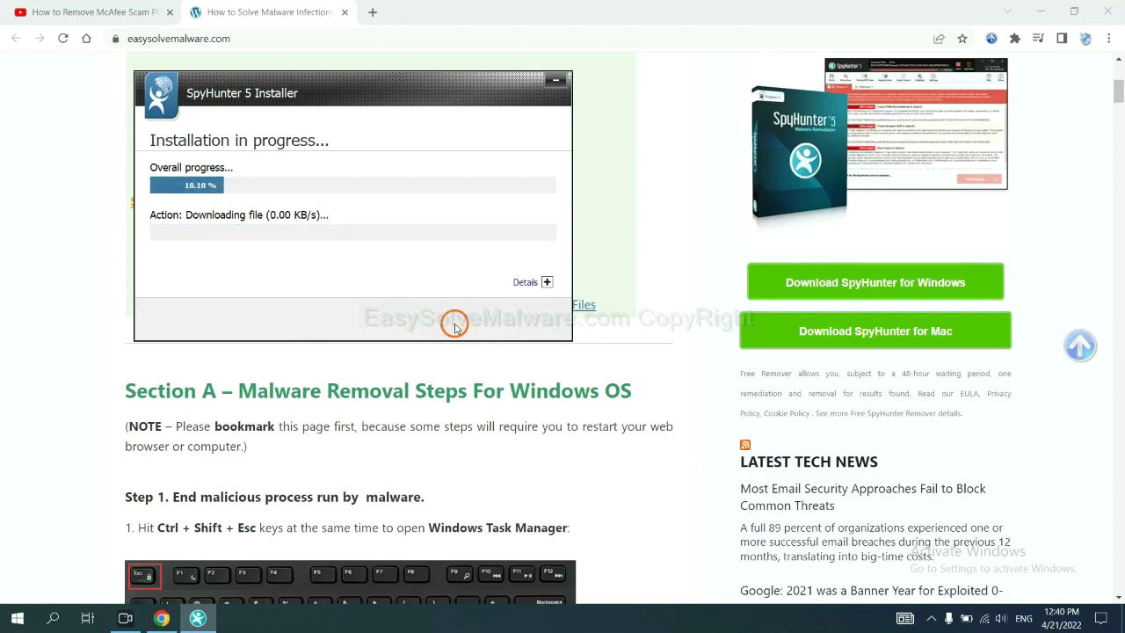
left_click(554, 400)
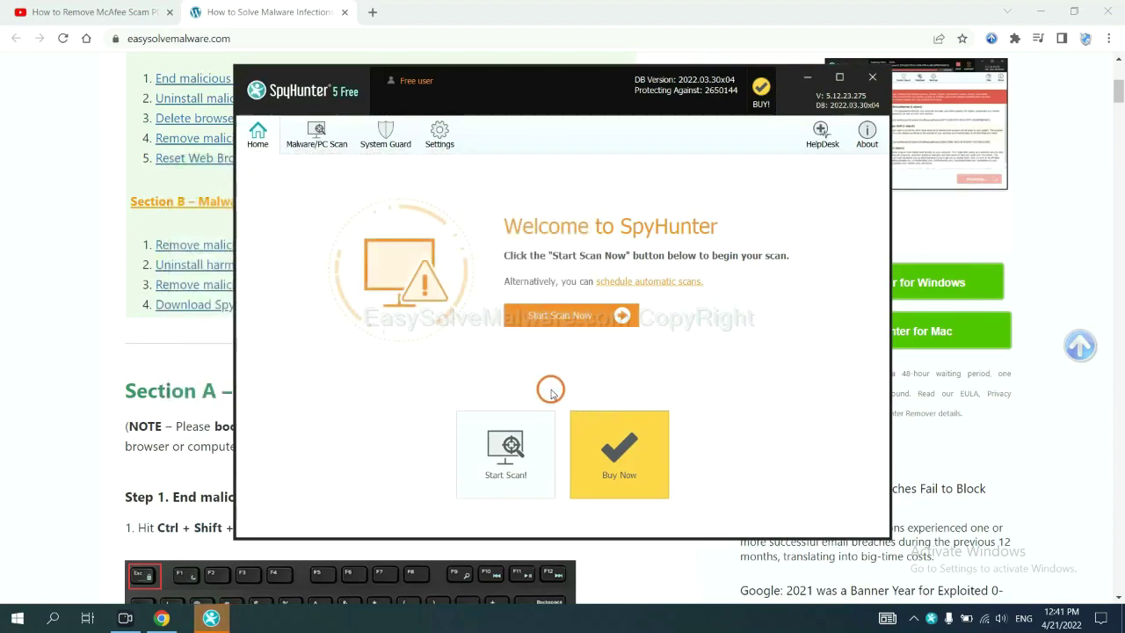
Scan the PC with SpyHunter and move past the unknown object remove360.bat.
left_click(554, 318)
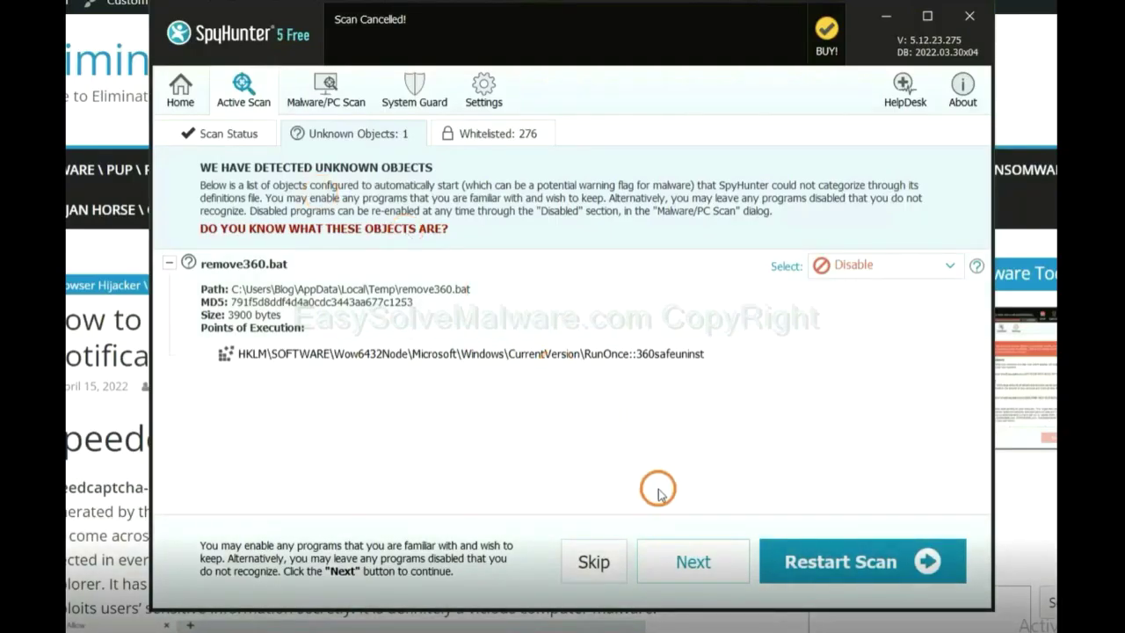
left_click(692, 564)
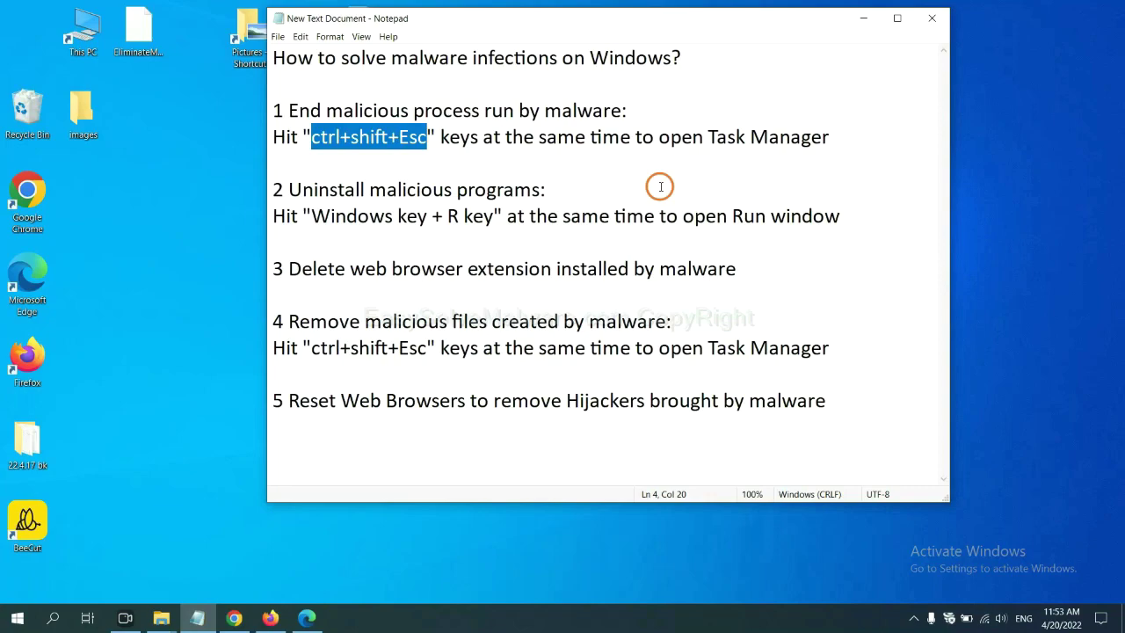
End the suspicious Usermode Font Driver Host process in Task Manager, then close Task Manager.
left_click_drag(427, 139, 314, 141)
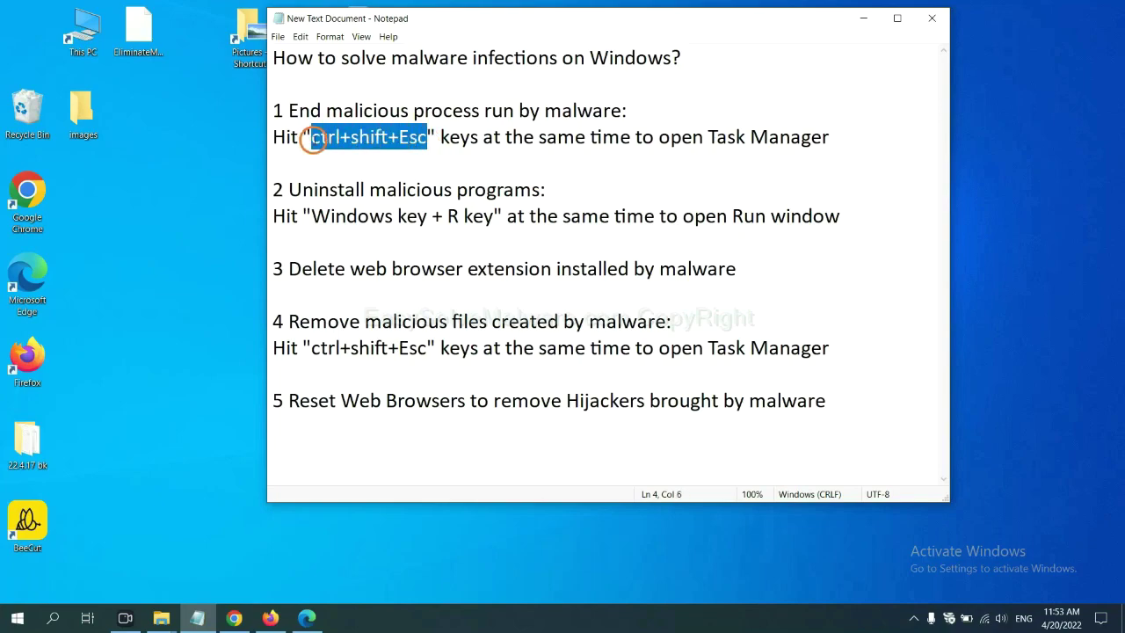
key("ctrl+shift+Escape")
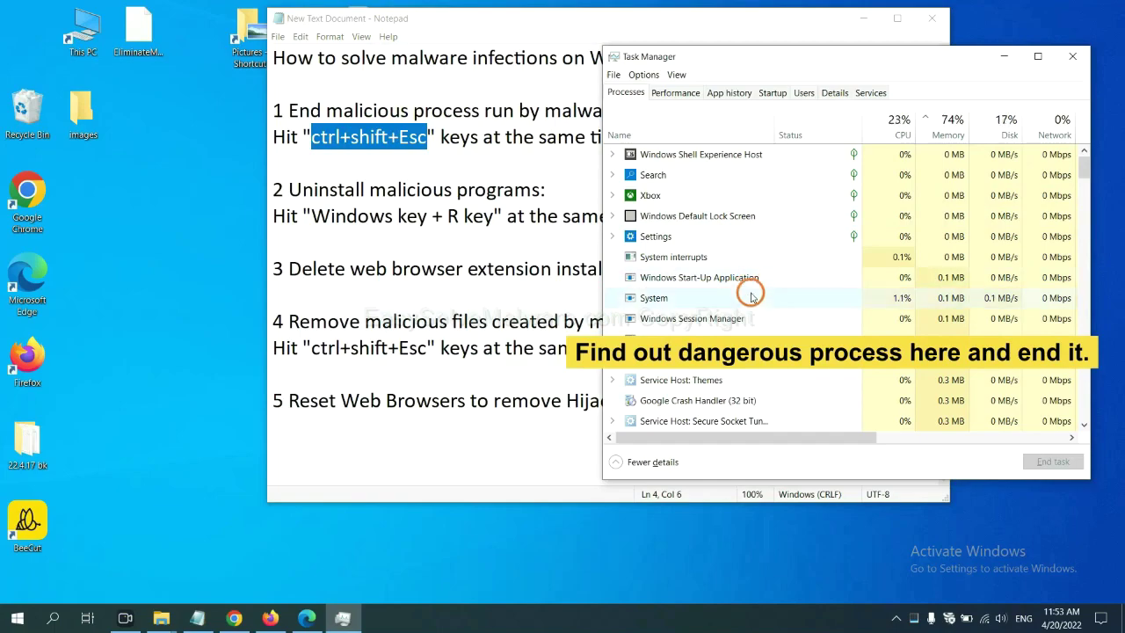
left_click(751, 297)
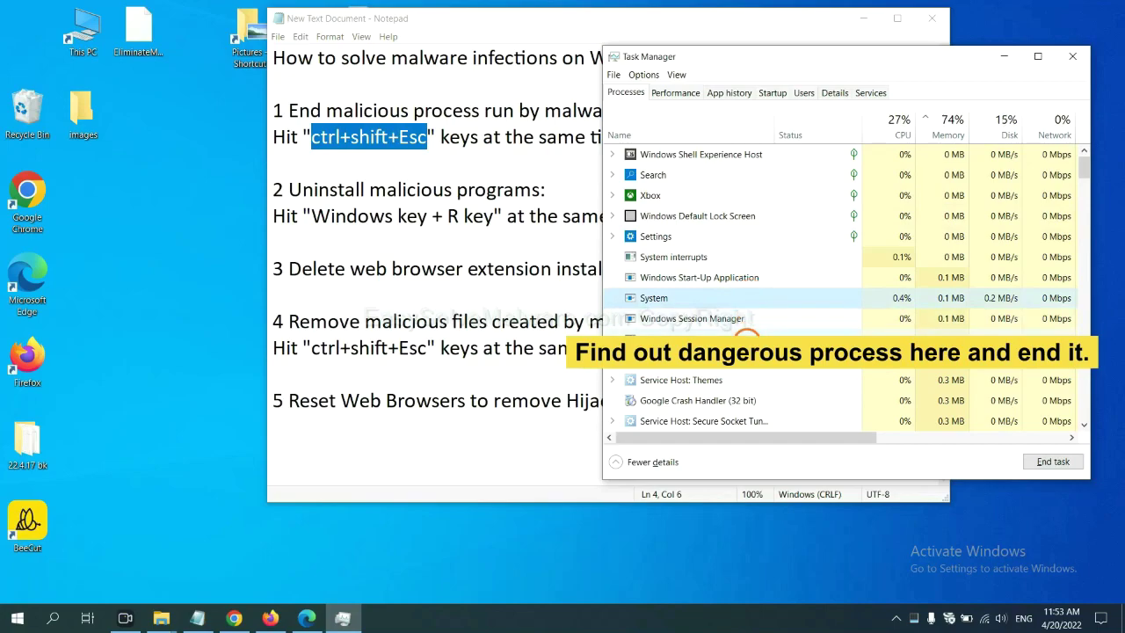
left_click(747, 338)
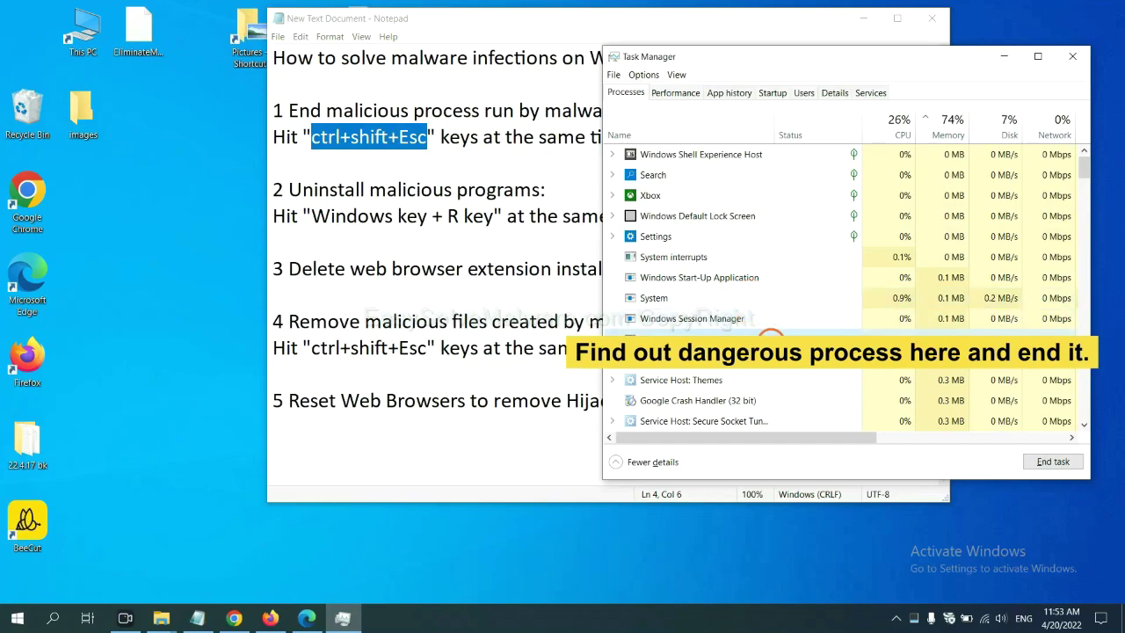
left_click(1063, 463)
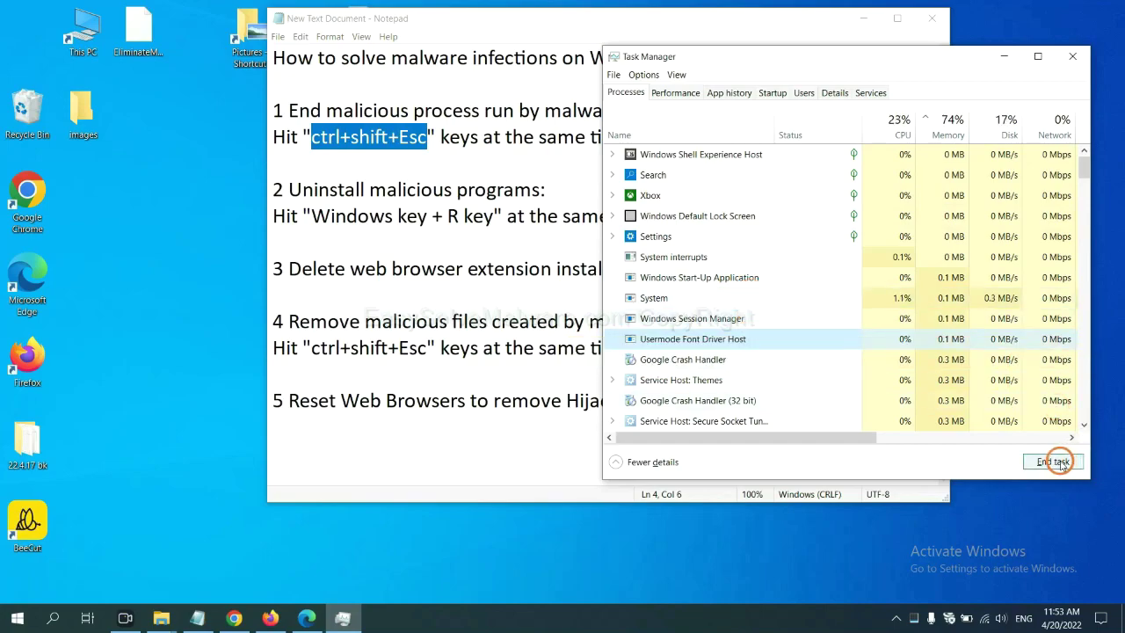
left_click(1067, 59)
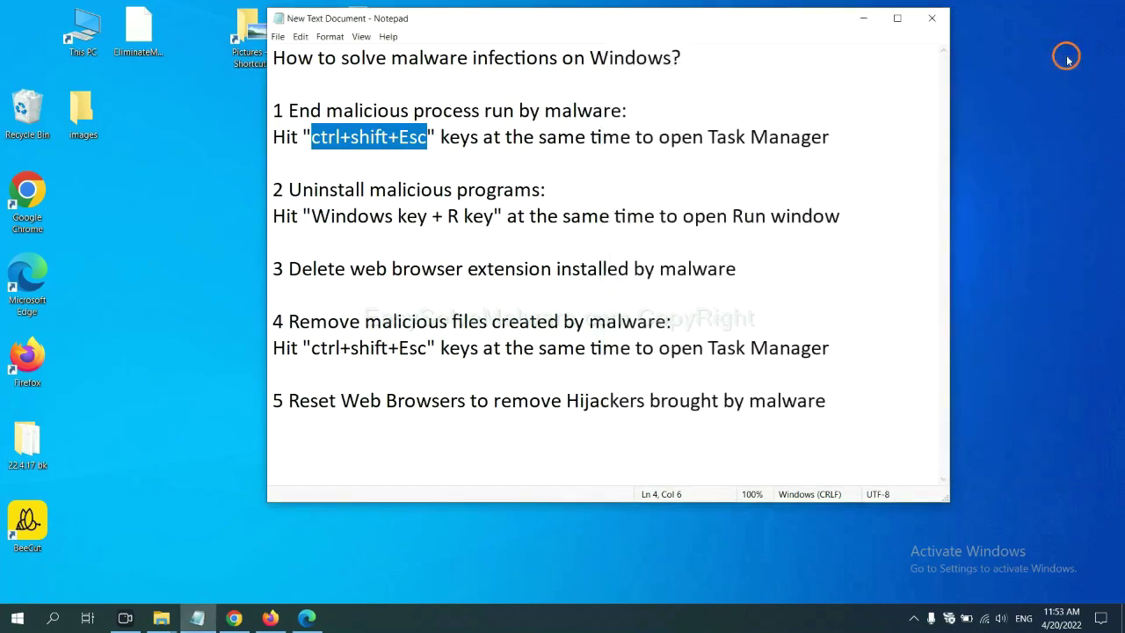
left_click(701, 202)
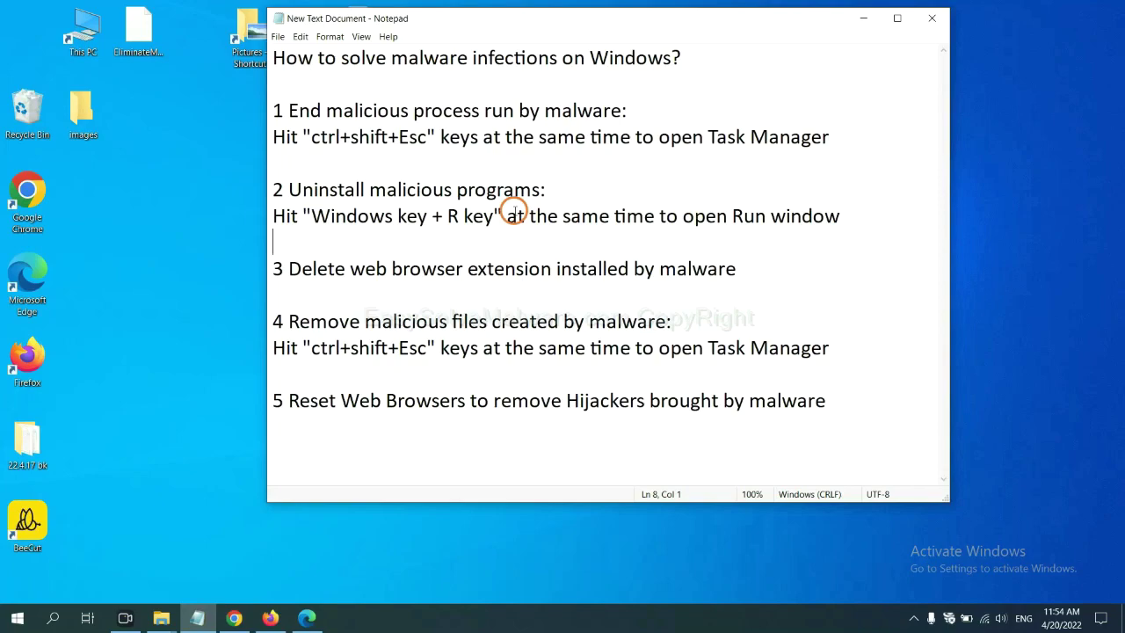
Run the command 'control panel' from the Win+R Run dialog.
left_click_drag(309, 218, 490, 227)
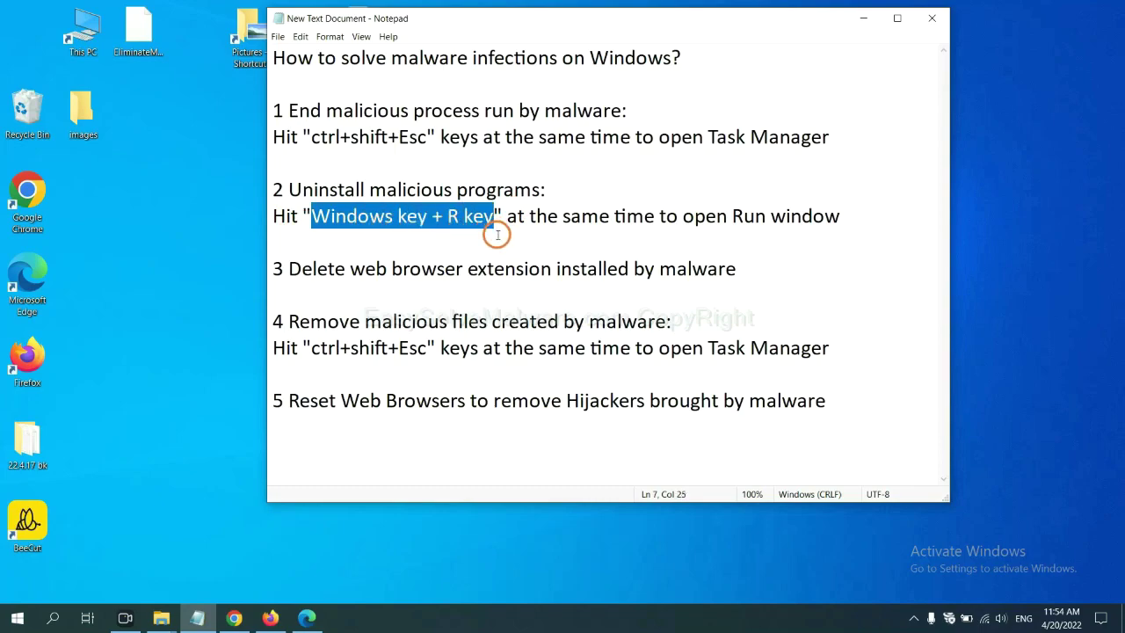
key("super+r")
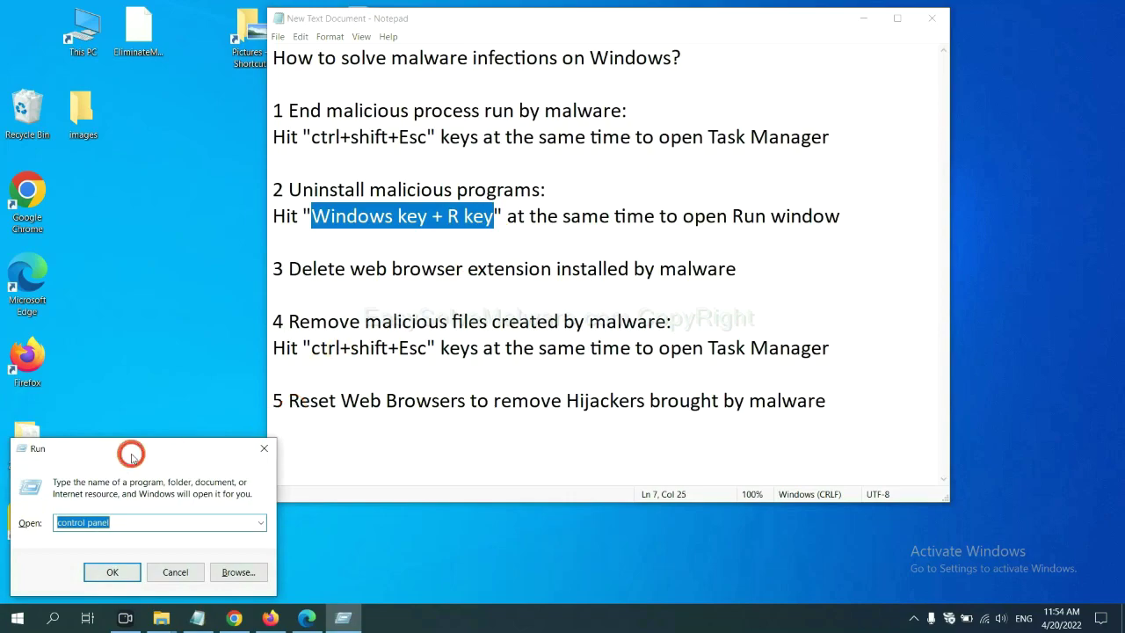
left_click_drag(131, 456, 859, 196)
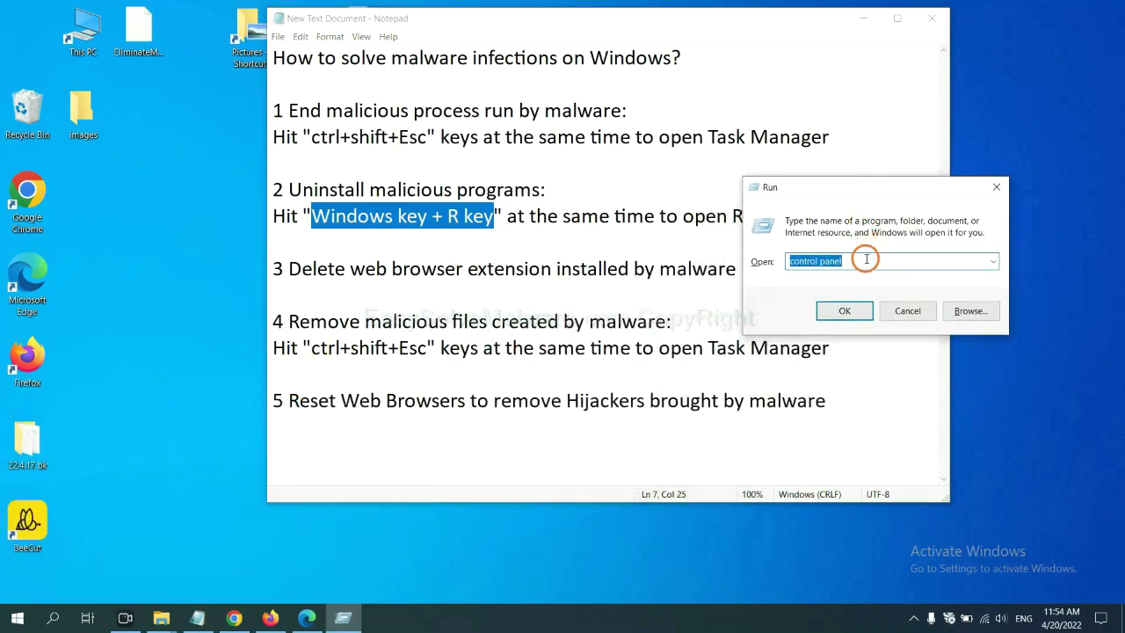
left_click(866, 260)
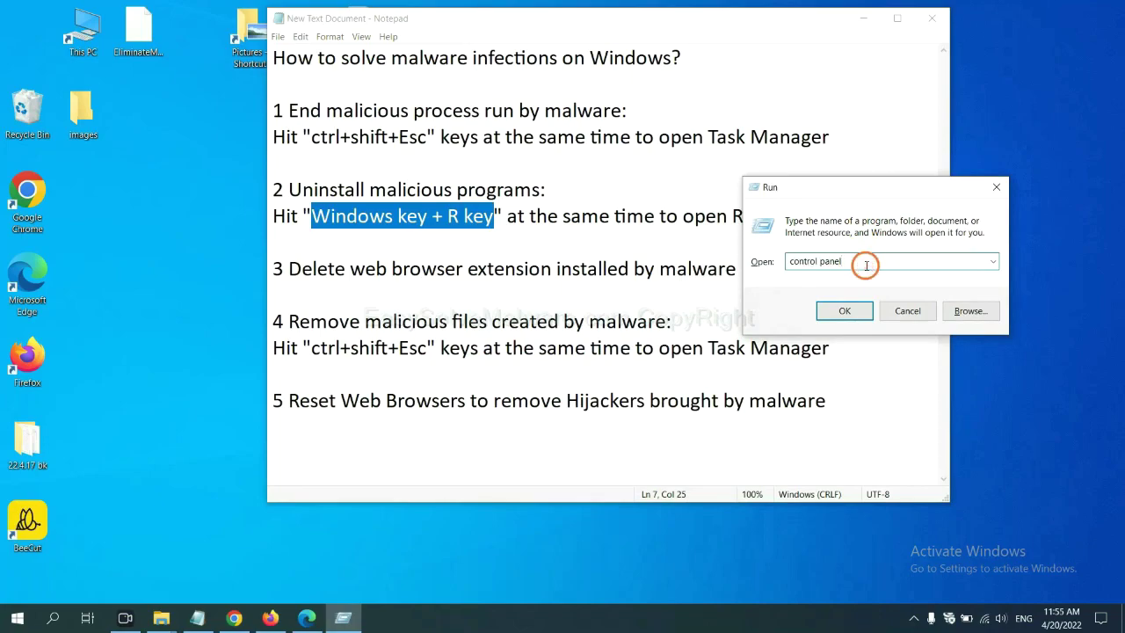
left_click_drag(800, 261, 762, 261)
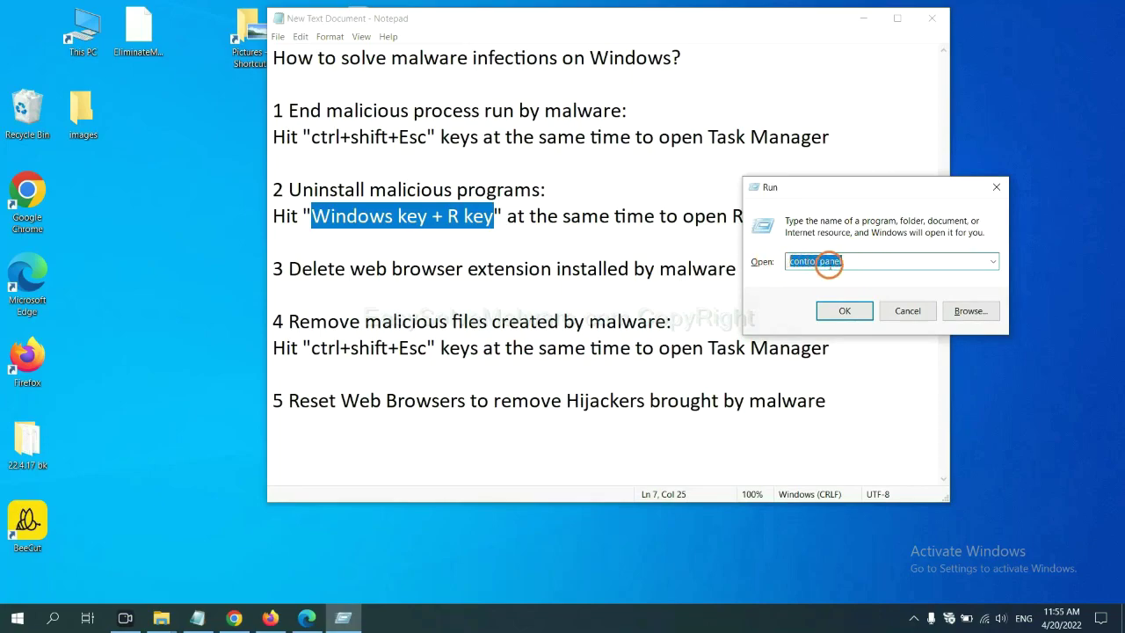
left_click(842, 322)
left_click(842, 321)
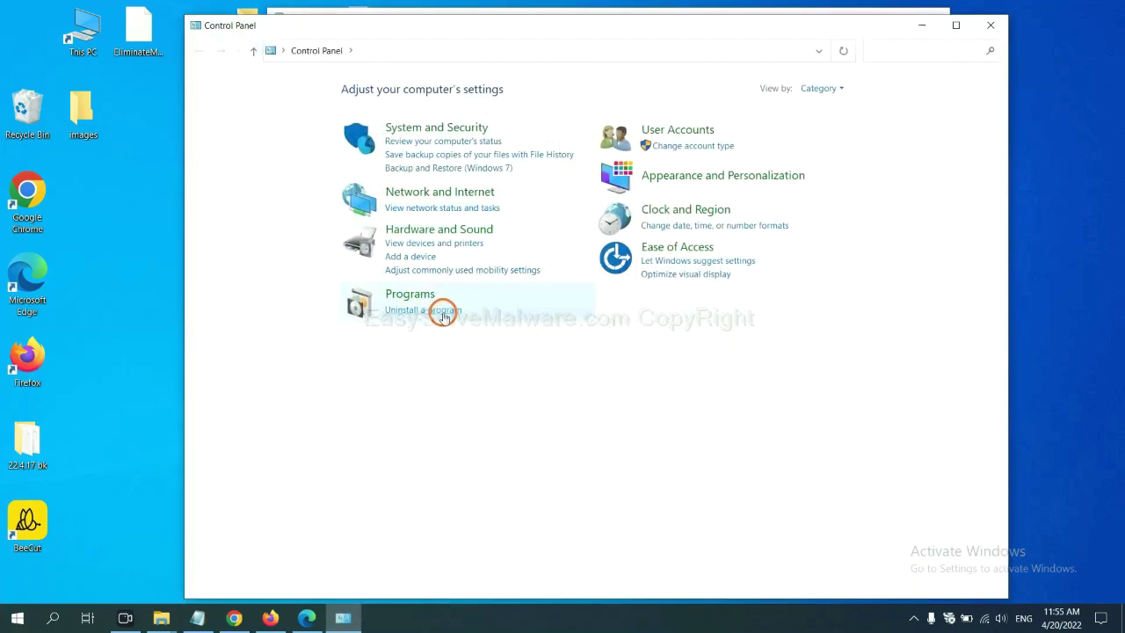
Select Xiph.Org Open Codecs in the installed programs list, then close the list.
left_click(443, 313)
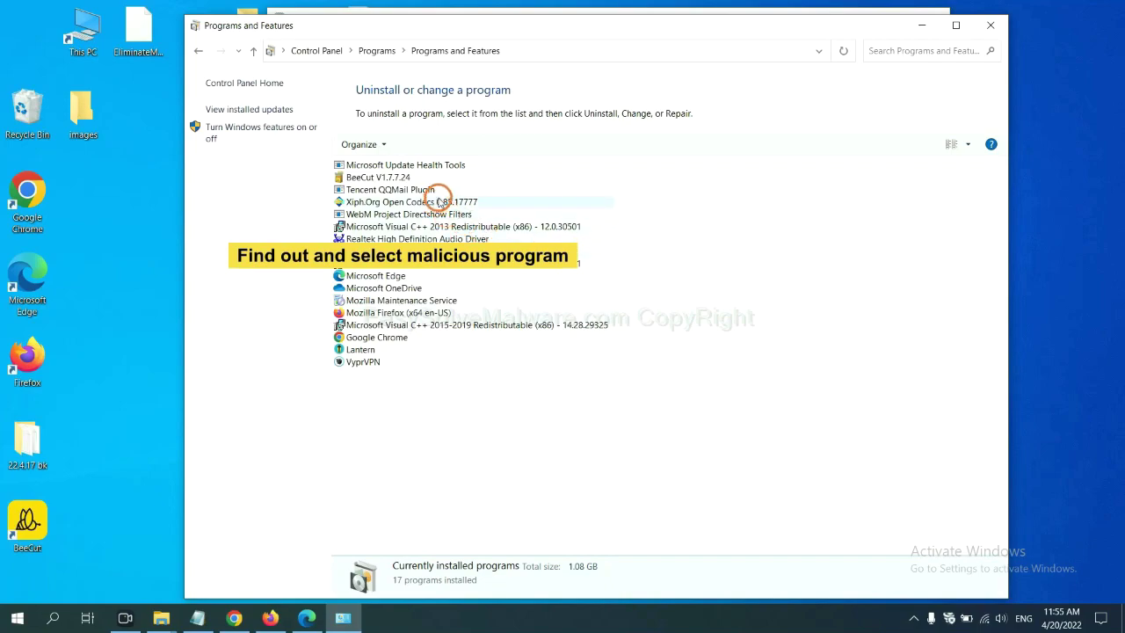
left_click(441, 202)
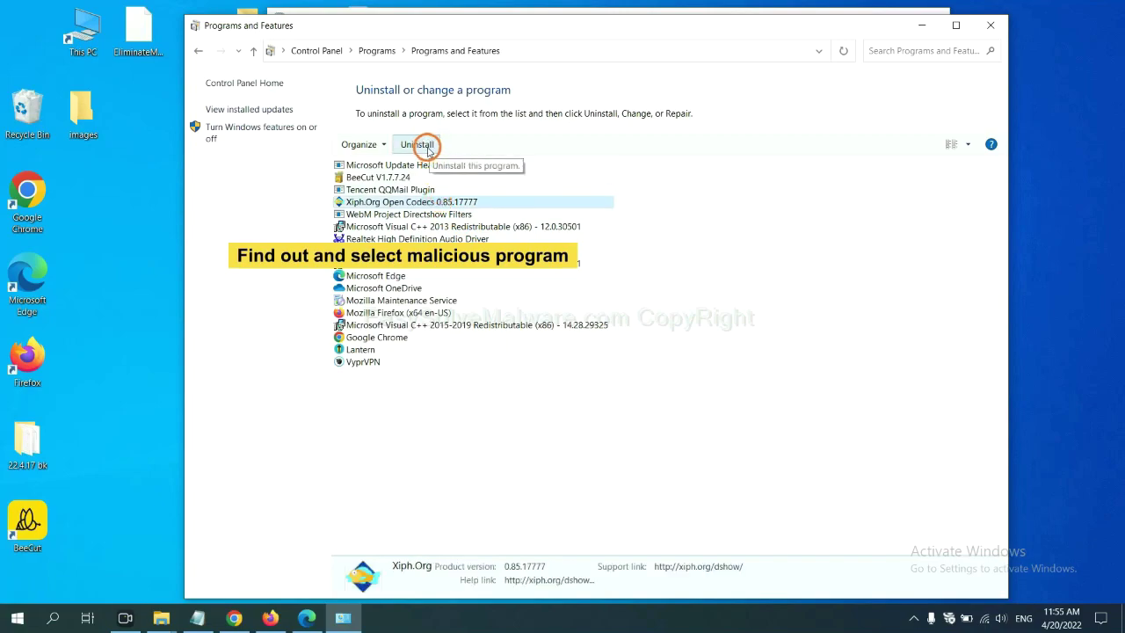
left_click(996, 29)
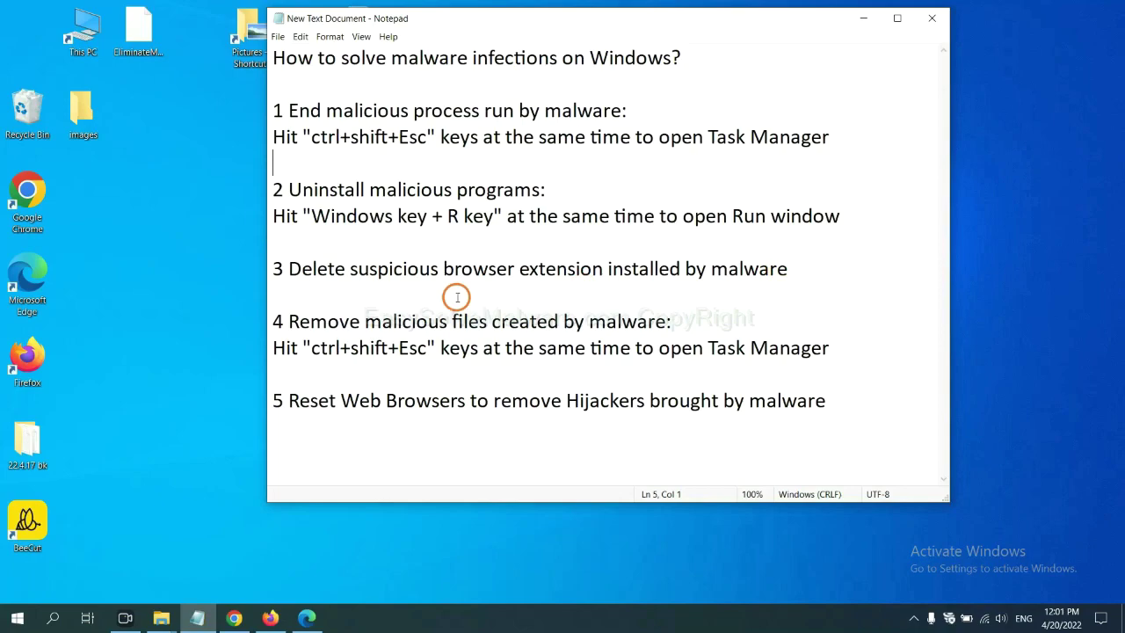
Open Chrome's Extensions page, showing the Scroll To Top extension.
left_click(235, 615)
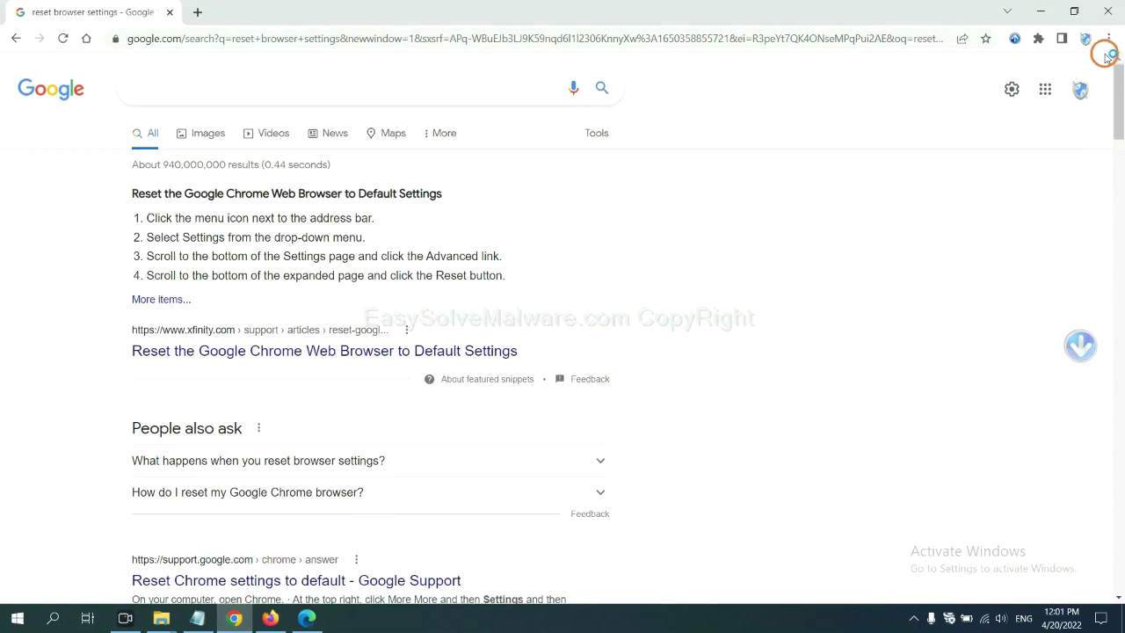
left_click(1108, 38)
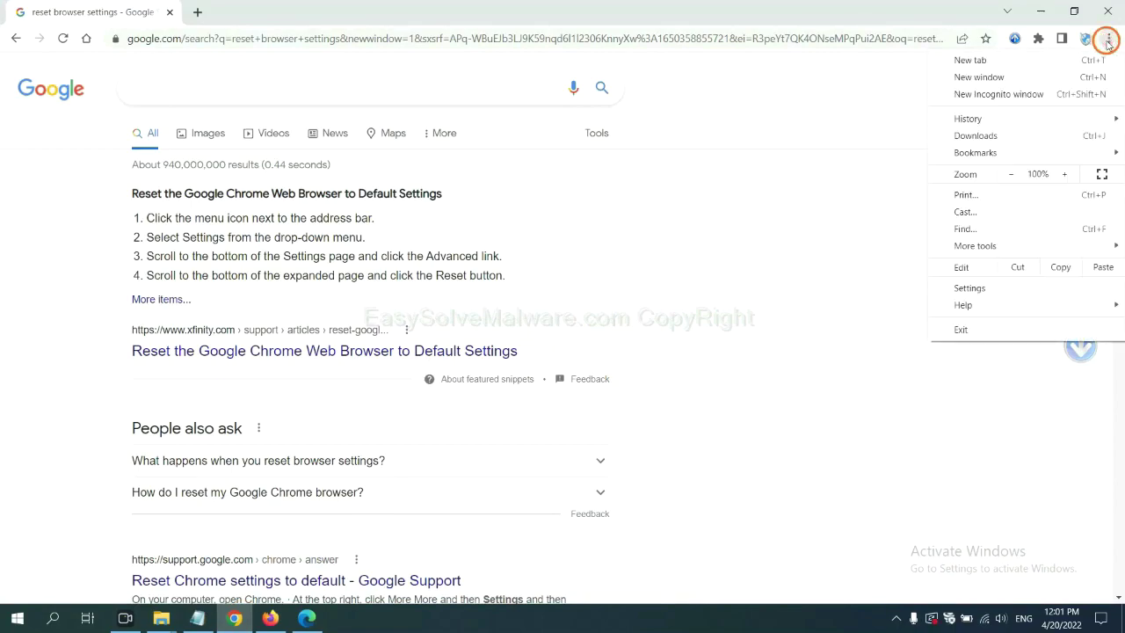
mouse_move(975, 246)
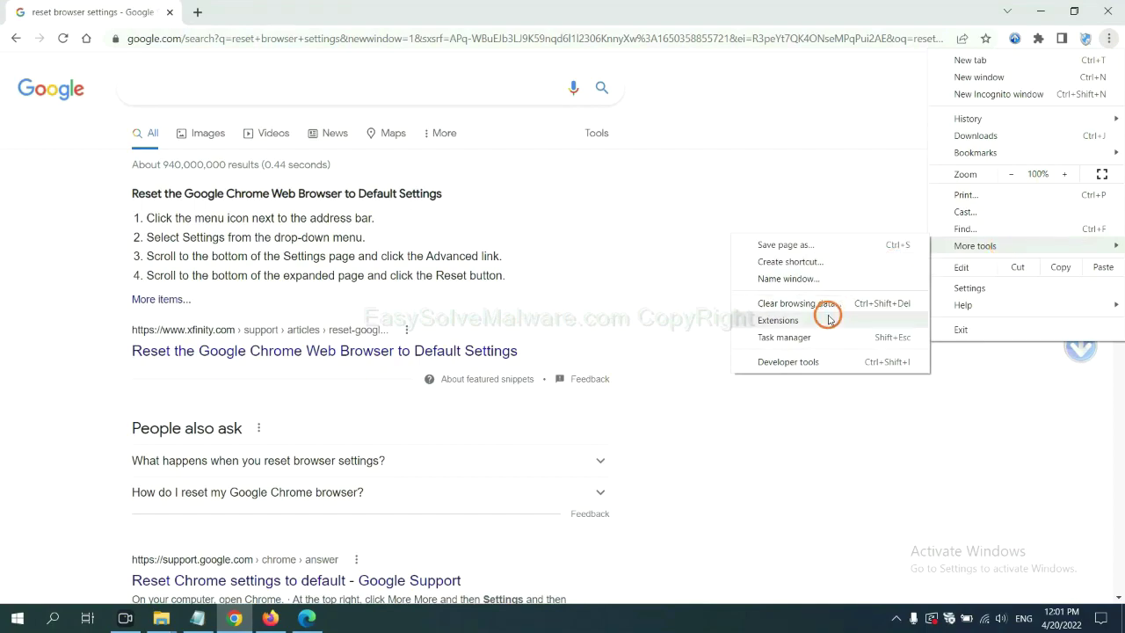
left_click(828, 318)
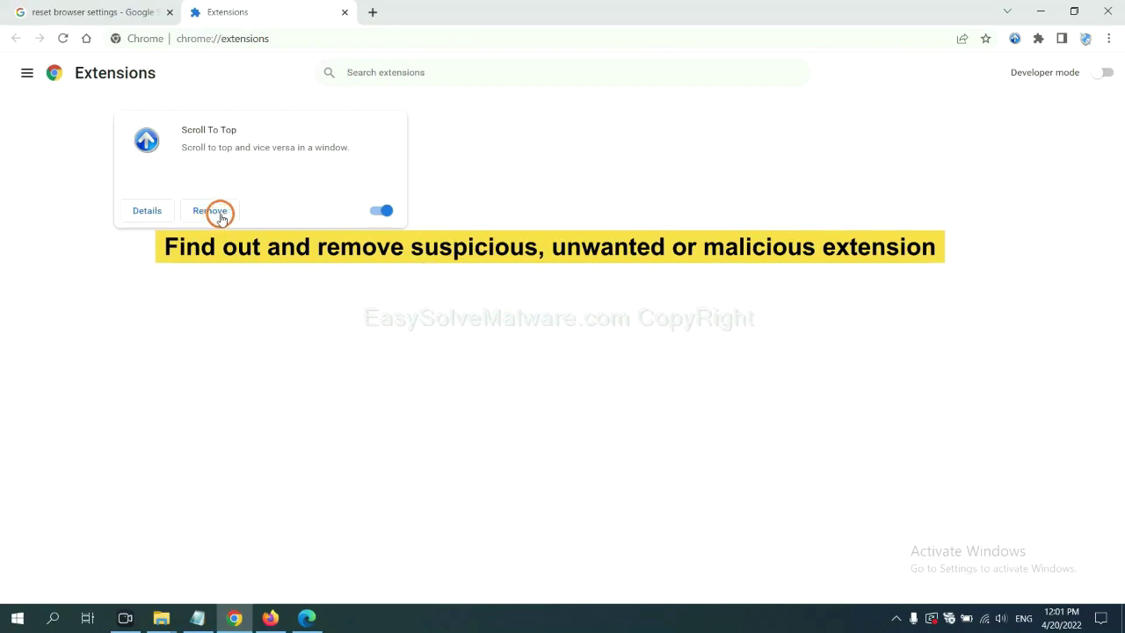
Open Firefox's Add-ons and themes manager and the GIPHY for Firefox options menu.
left_click(268, 617)
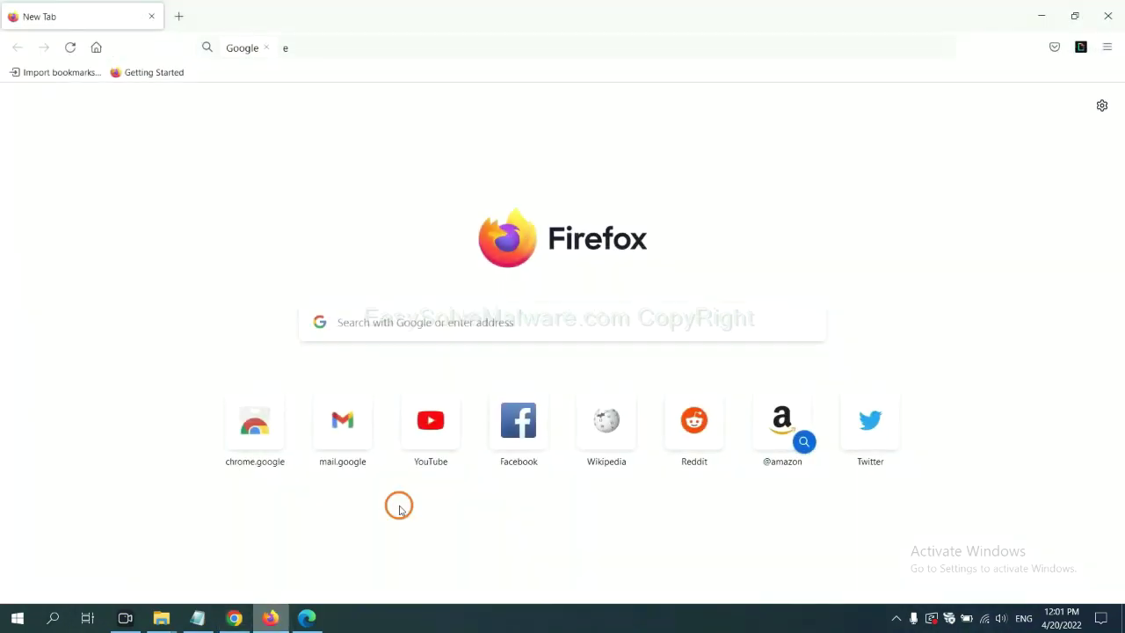
left_click(1110, 49)
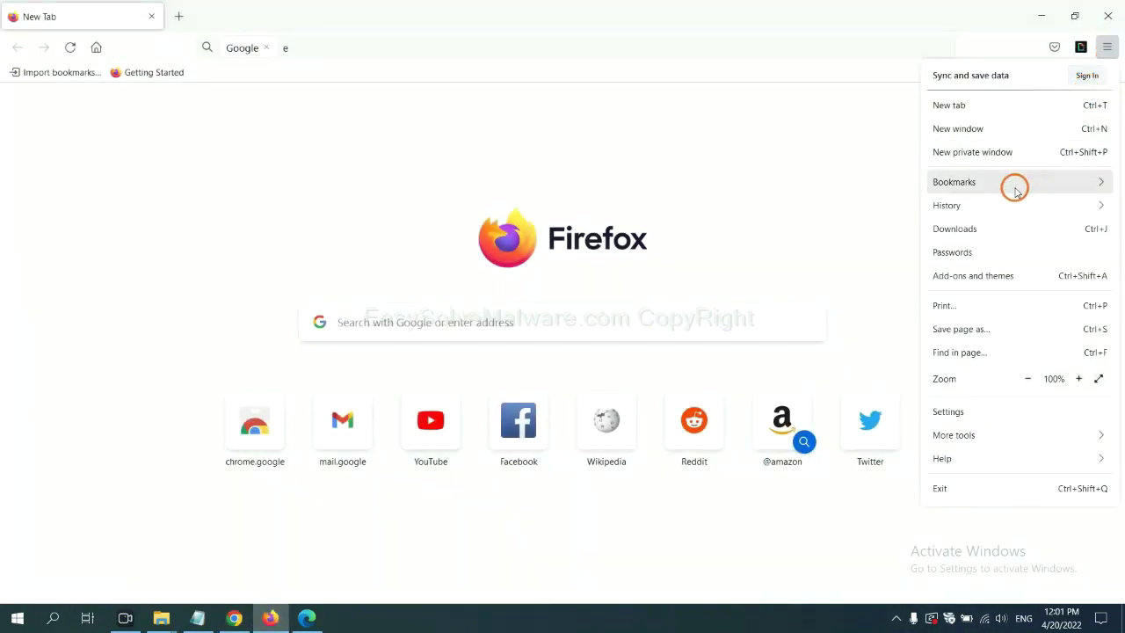
left_click(982, 282)
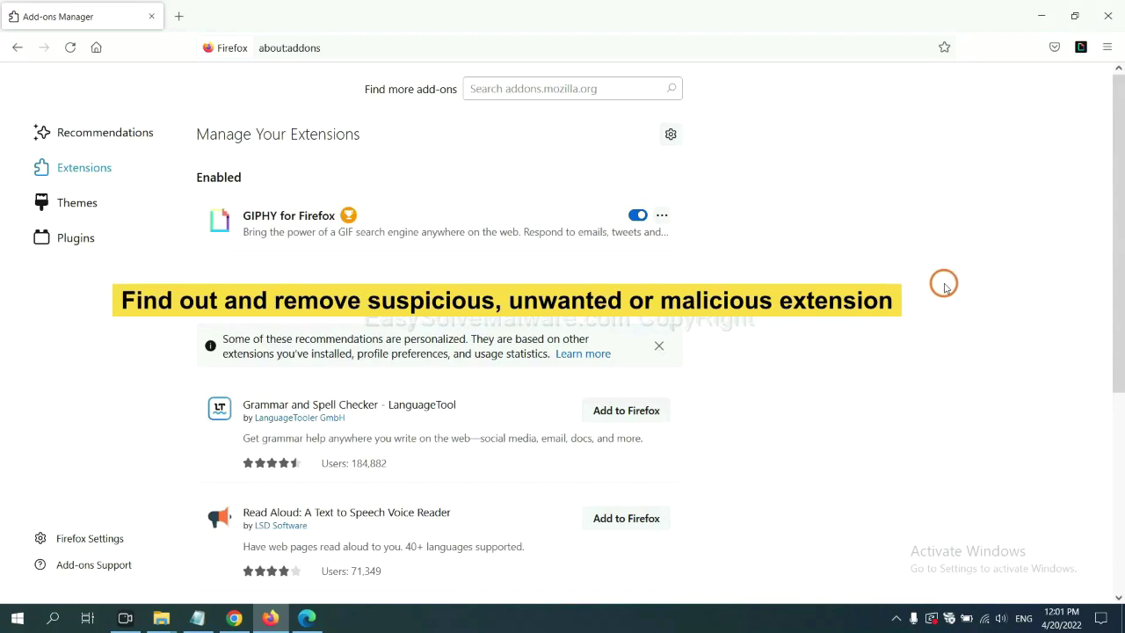
left_click(660, 216)
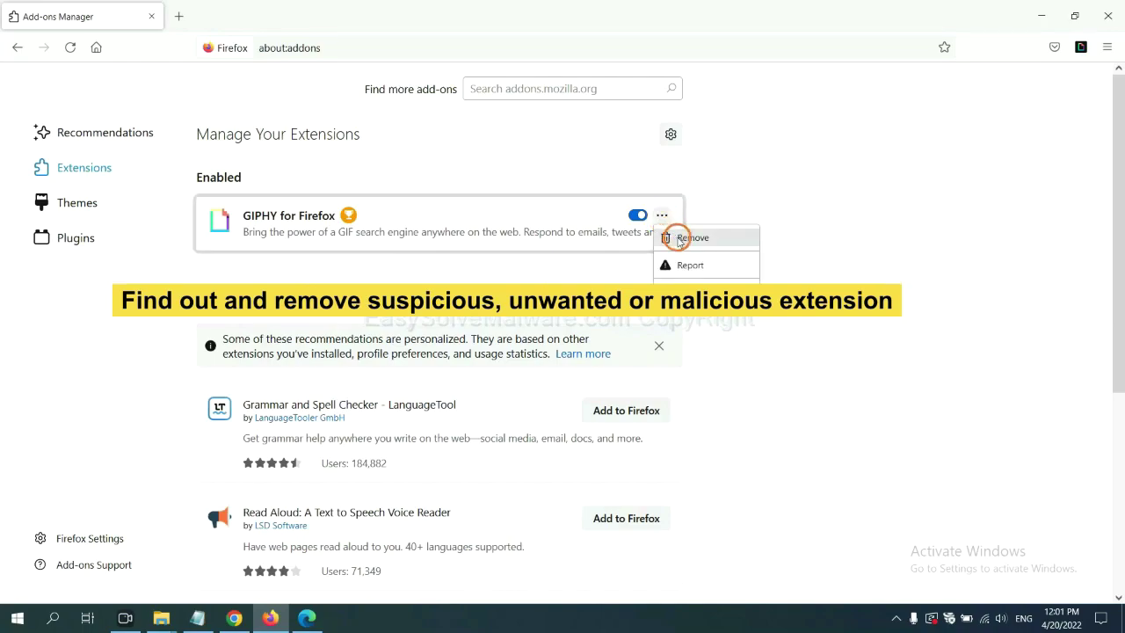
left_click(305, 620)
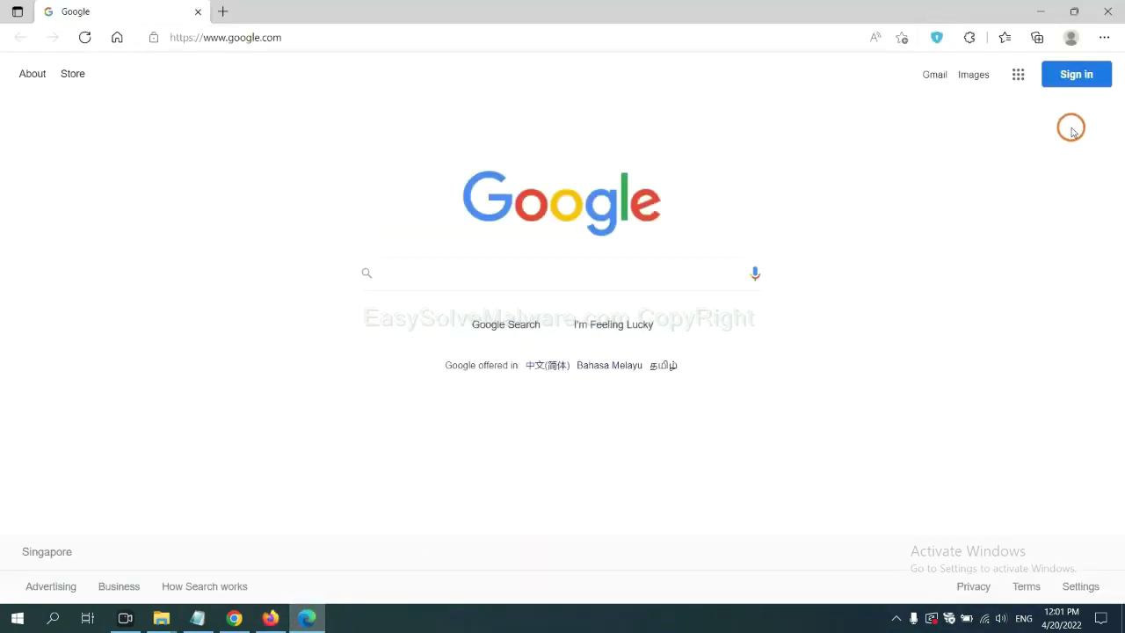
Remove ArcVpn Free Fast VPN Proxy from Edge's Manage extensions page and confirm.
left_click(1101, 39)
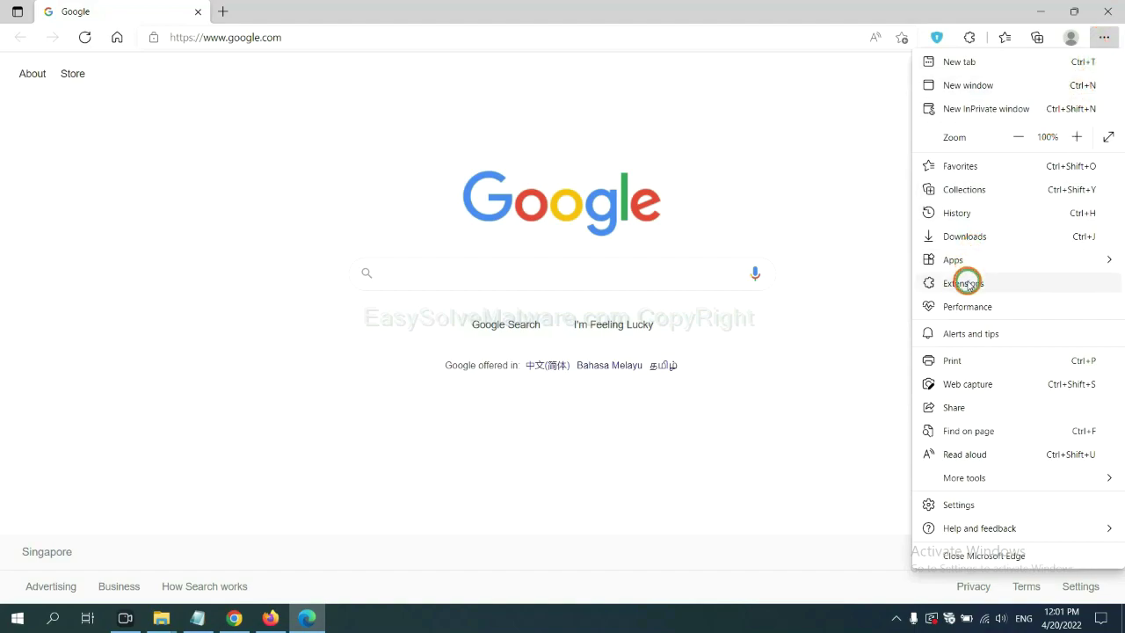
right_click(967, 283)
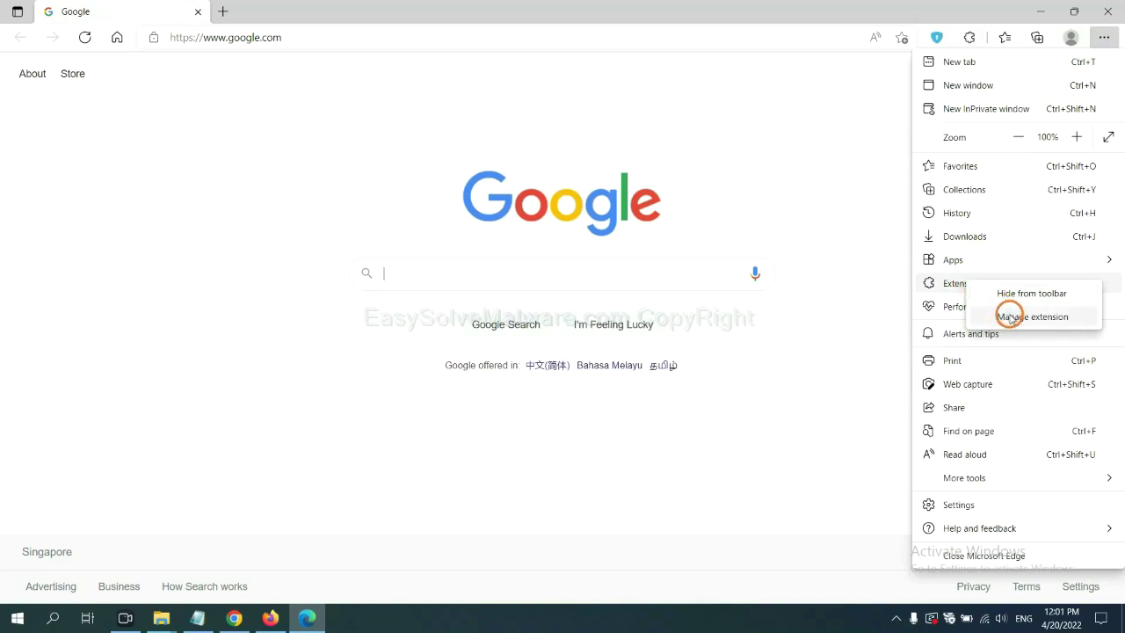
left_click(1011, 317)
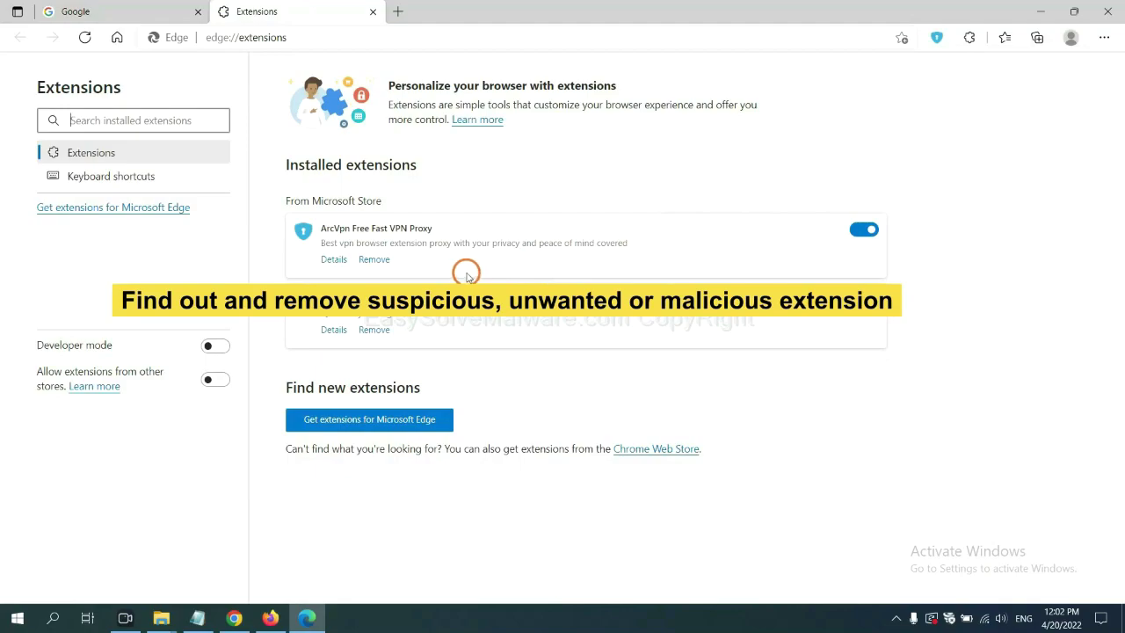
left_click(385, 261)
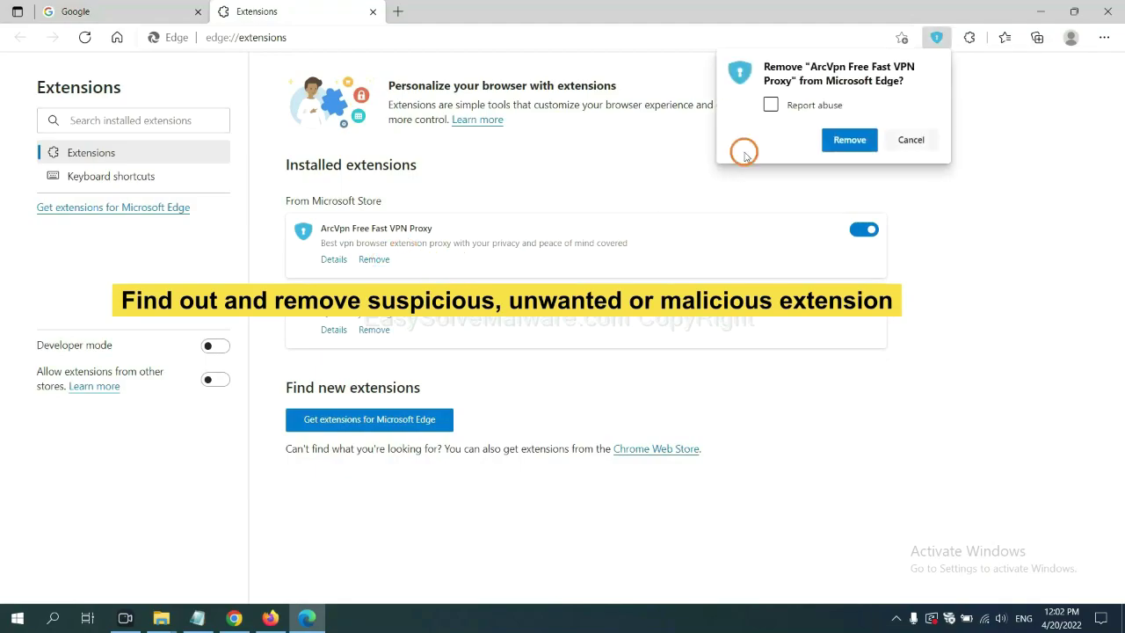
left_click(839, 142)
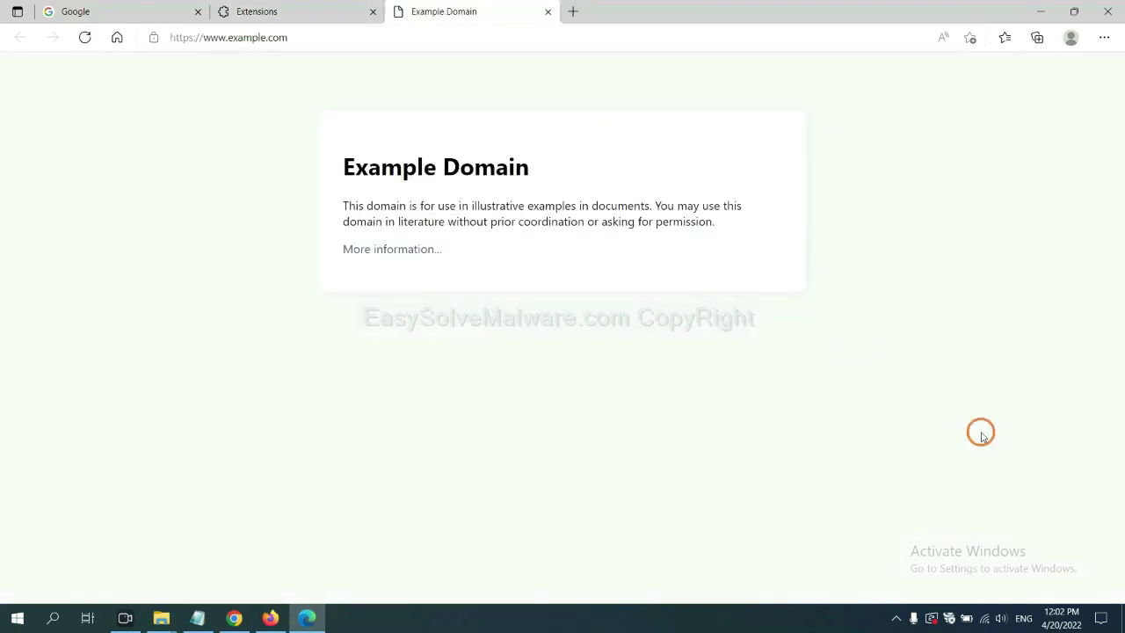
left_click(1114, 622)
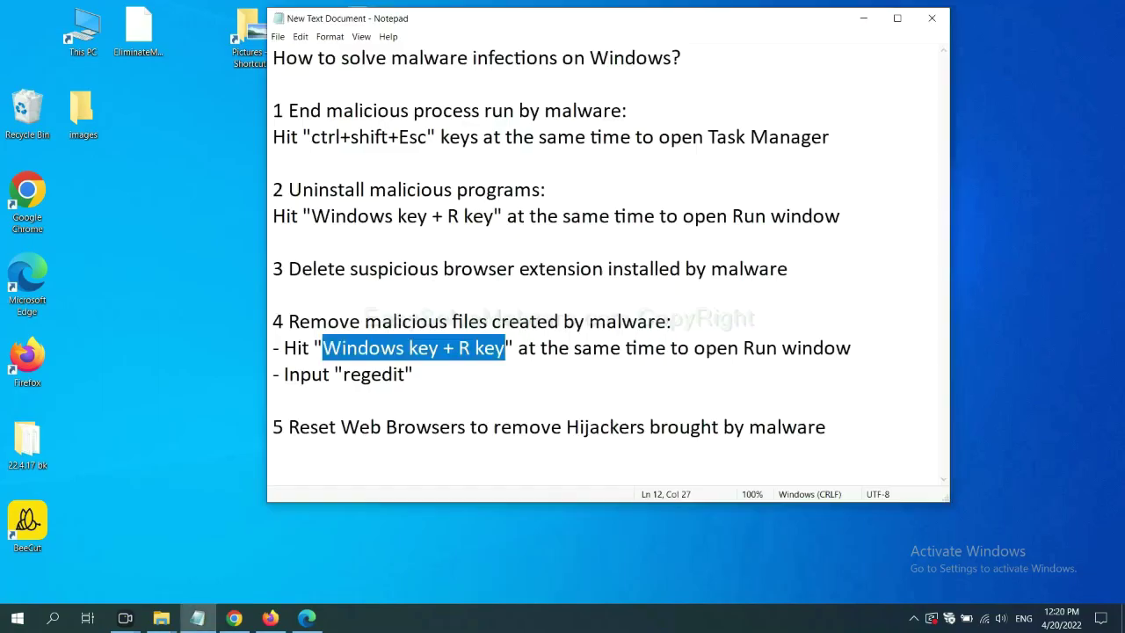
Run 'regedit' from the Run dialog, following step 4 of the removal notes.
left_click(763, 346)
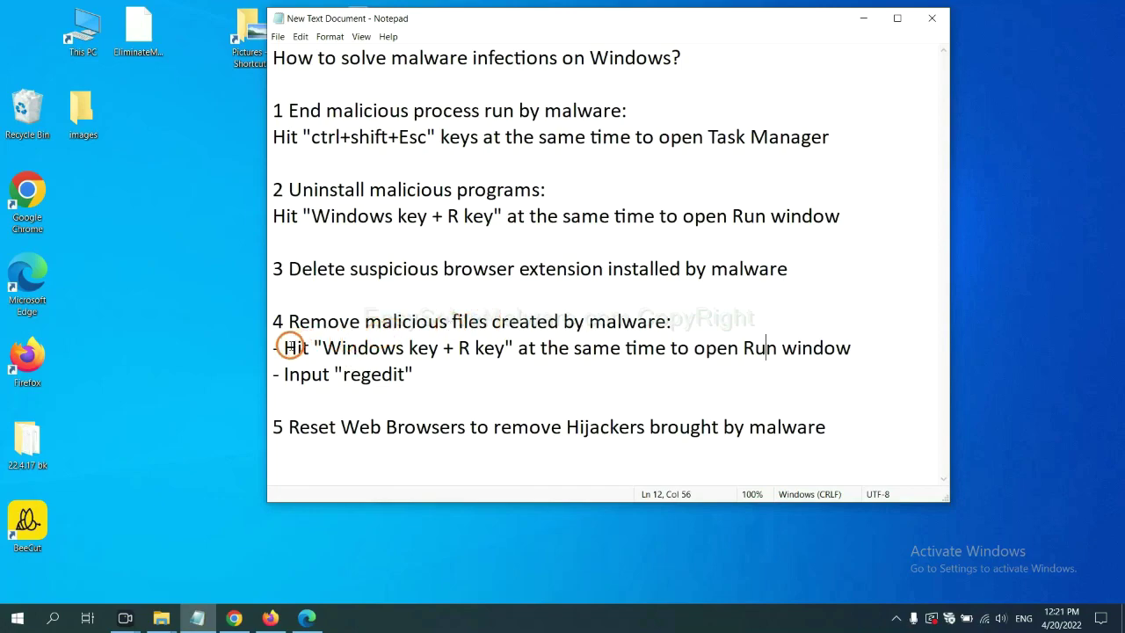
left_click_drag(291, 348, 647, 360)
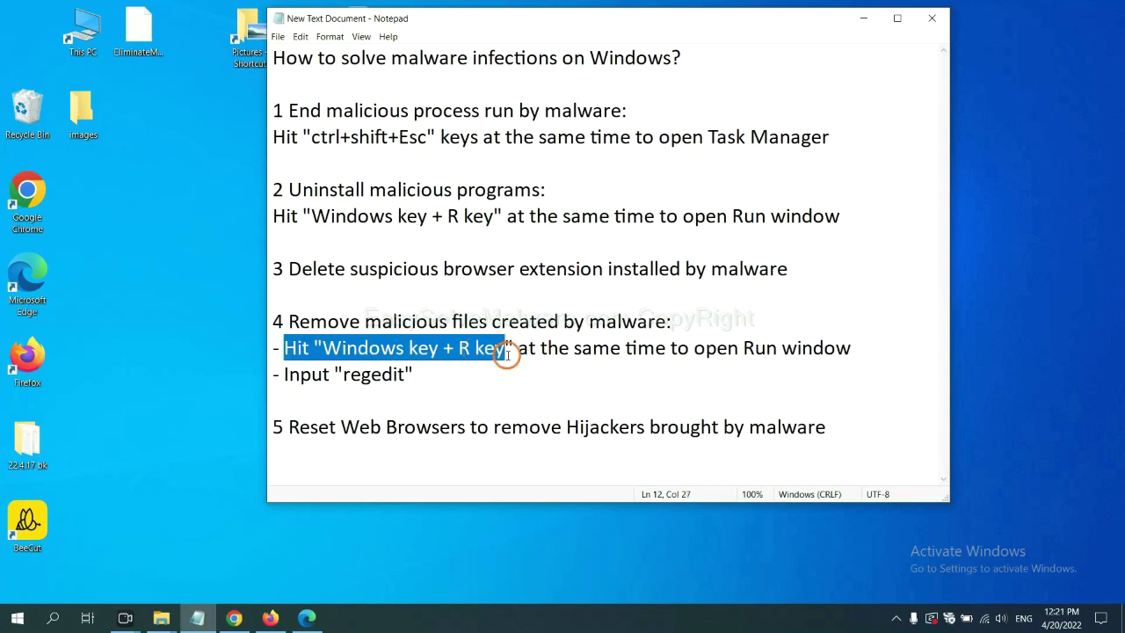
left_click(649, 355)
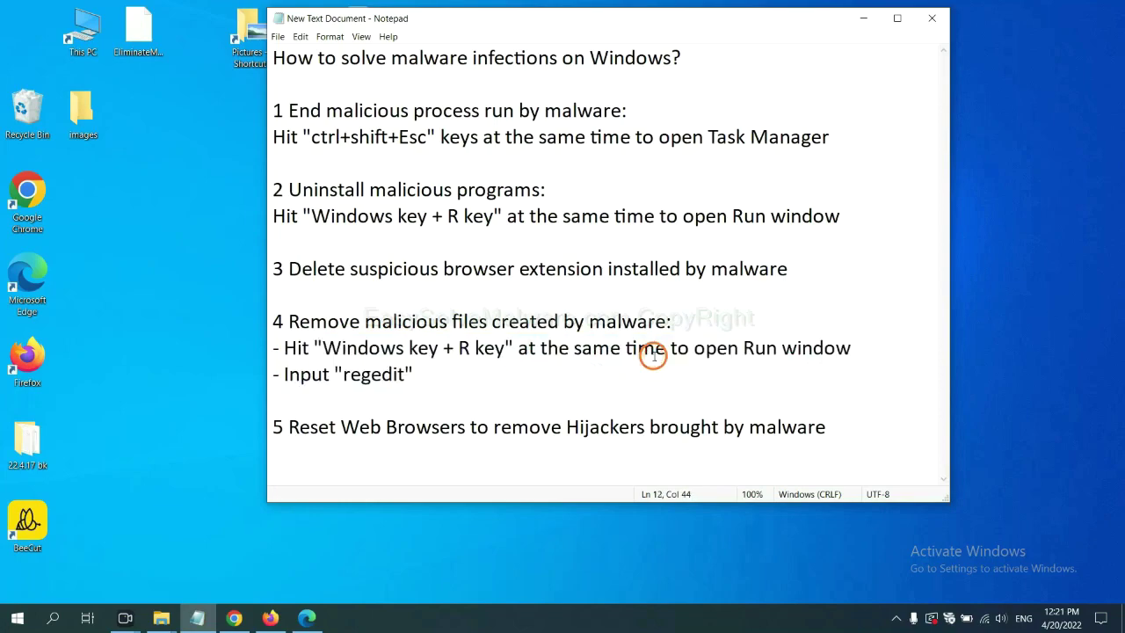
key("super+r")
left_click_drag(213, 448, 902, 232)
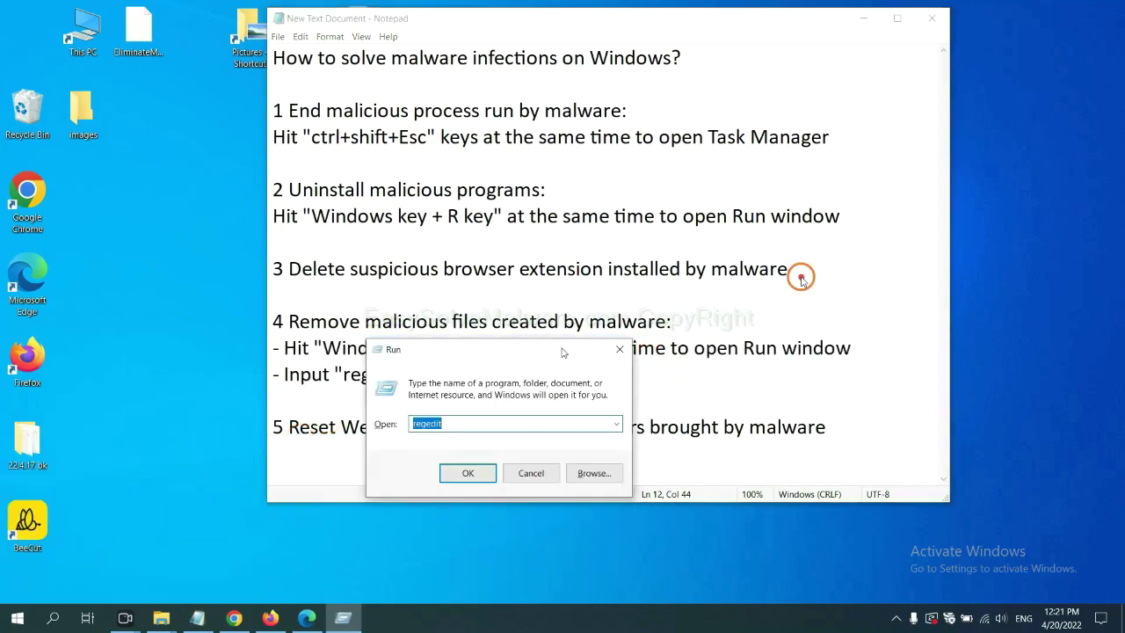
left_click(828, 304)
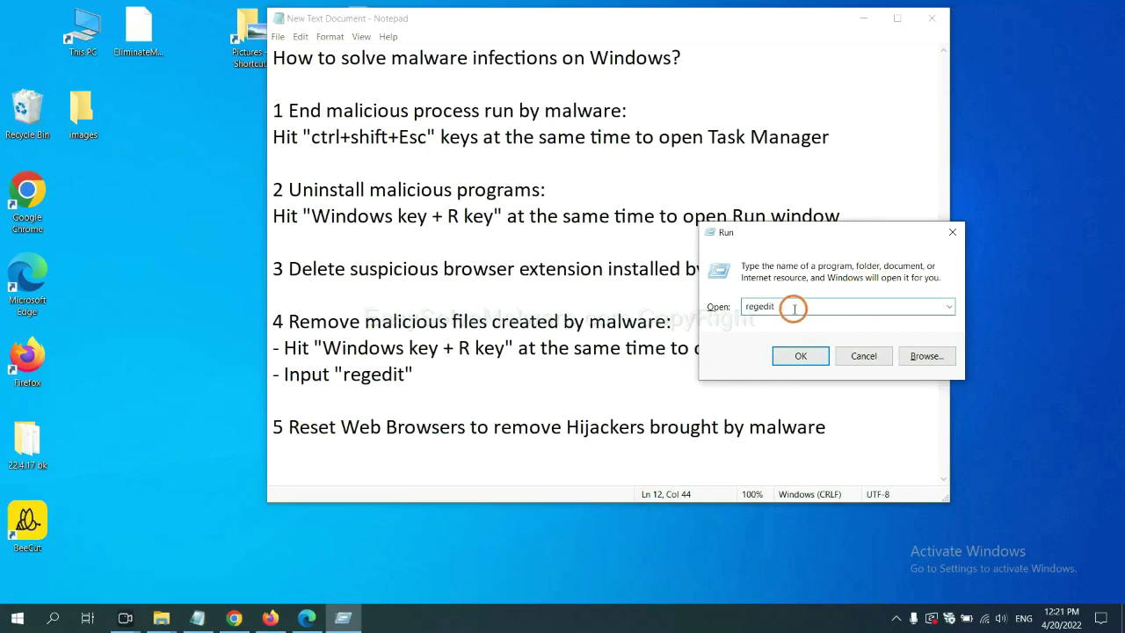
left_click(799, 356)
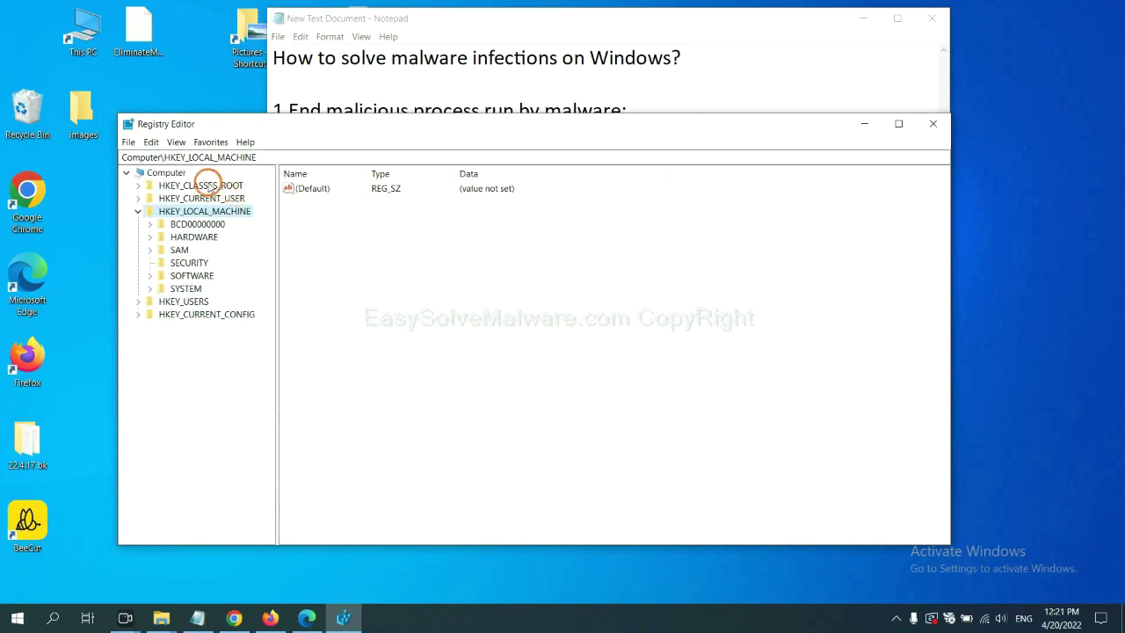
Run Edit > Find for 'beecut' to reach the BeeCut.exe value under FEATURE_BROWSER_EMULATION.
left_click(152, 142)
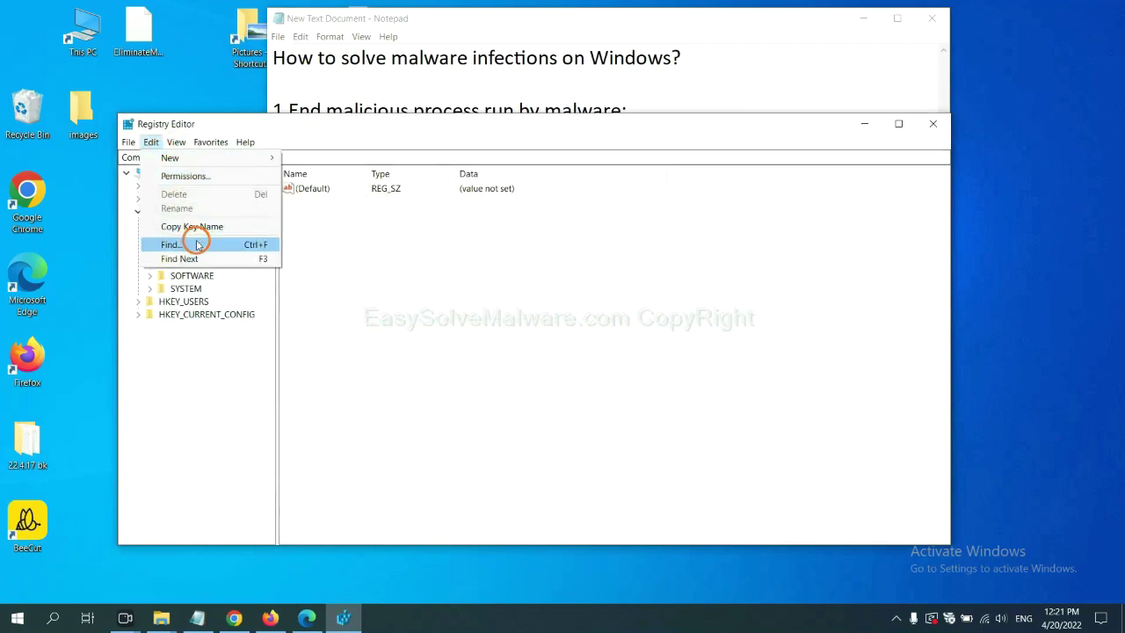
left_click(198, 246)
left_click_drag(316, 181, 430, 216)
left_click(404, 246)
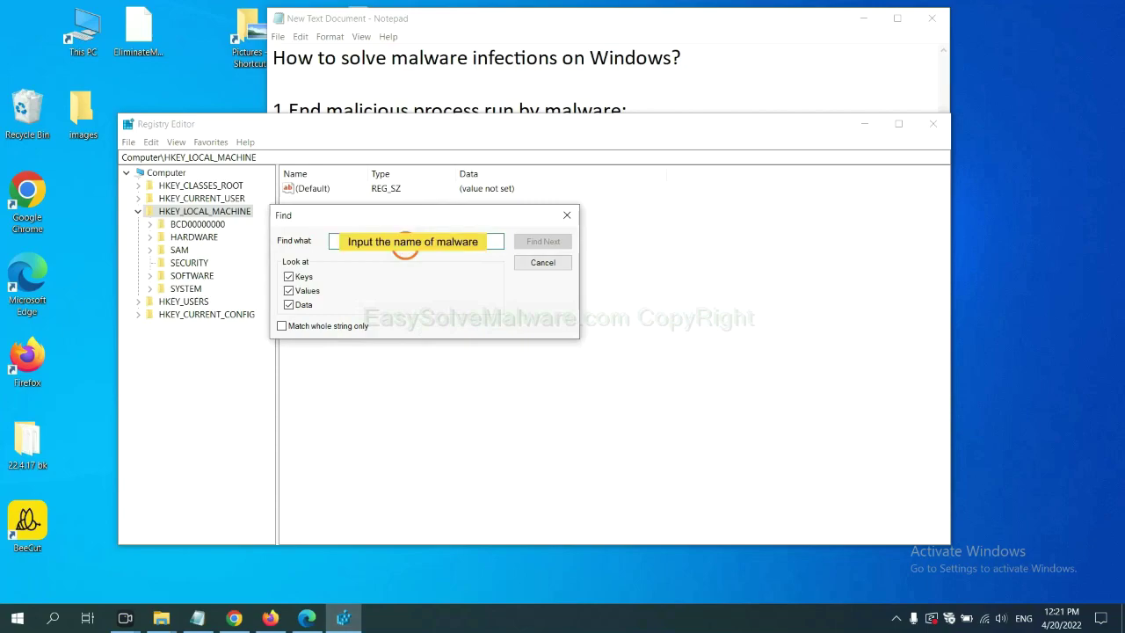
type("beecut")
left_click(542, 242)
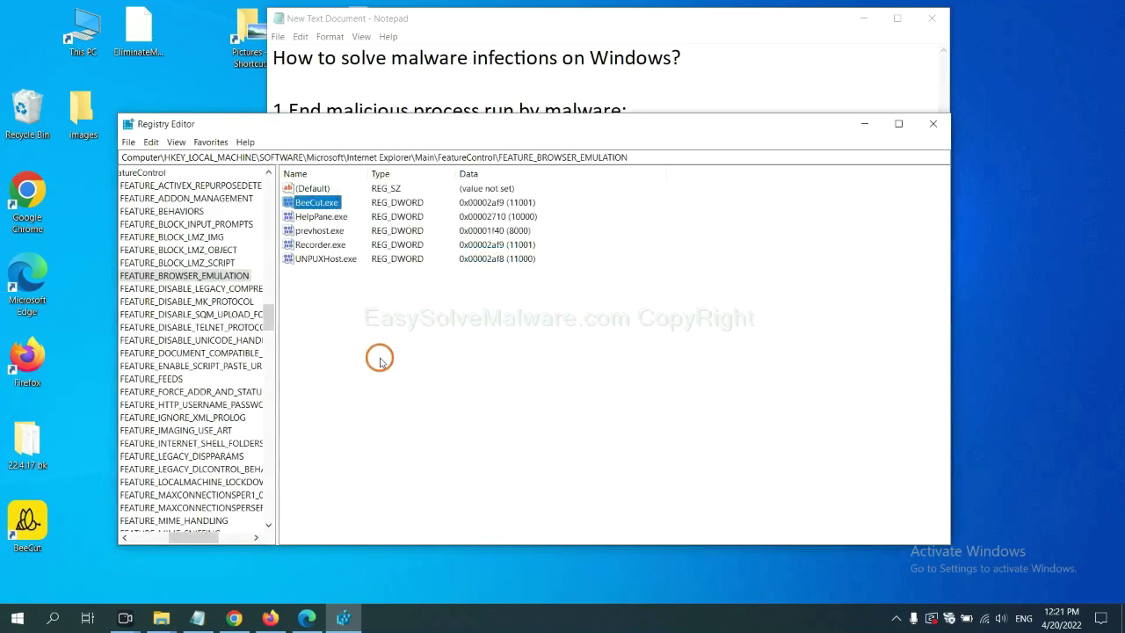
left_click_drag(189, 539, 172, 534)
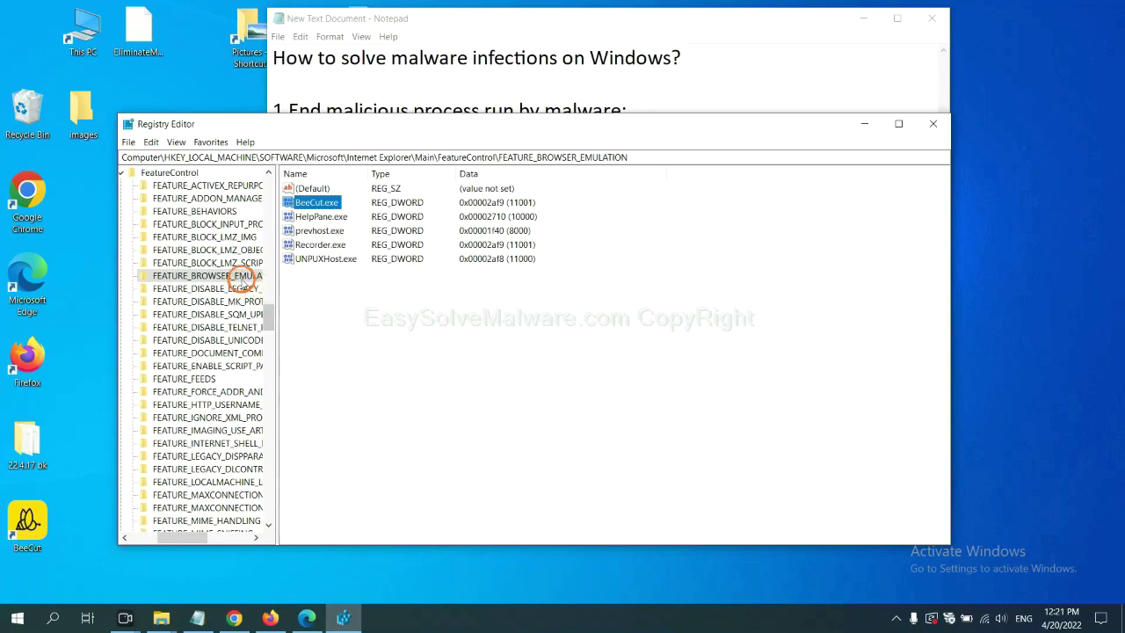
right_click(228, 275)
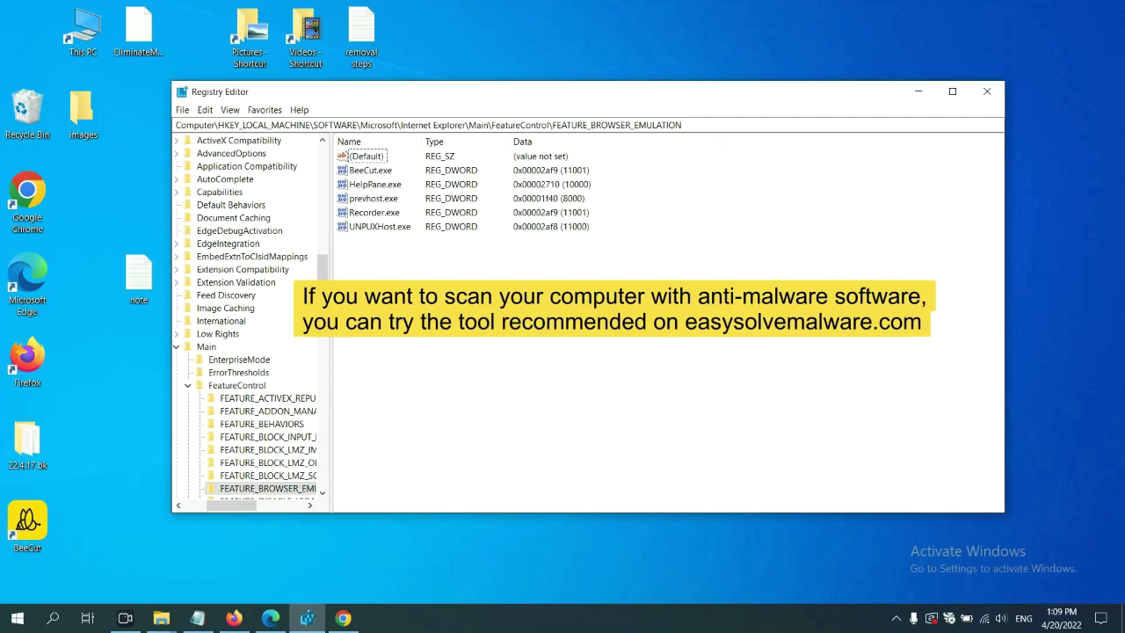
Bring the easysolvemalware.com guide forward in Chrome and scroll through its Quick Menu and removal steps.
left_click(348, 619)
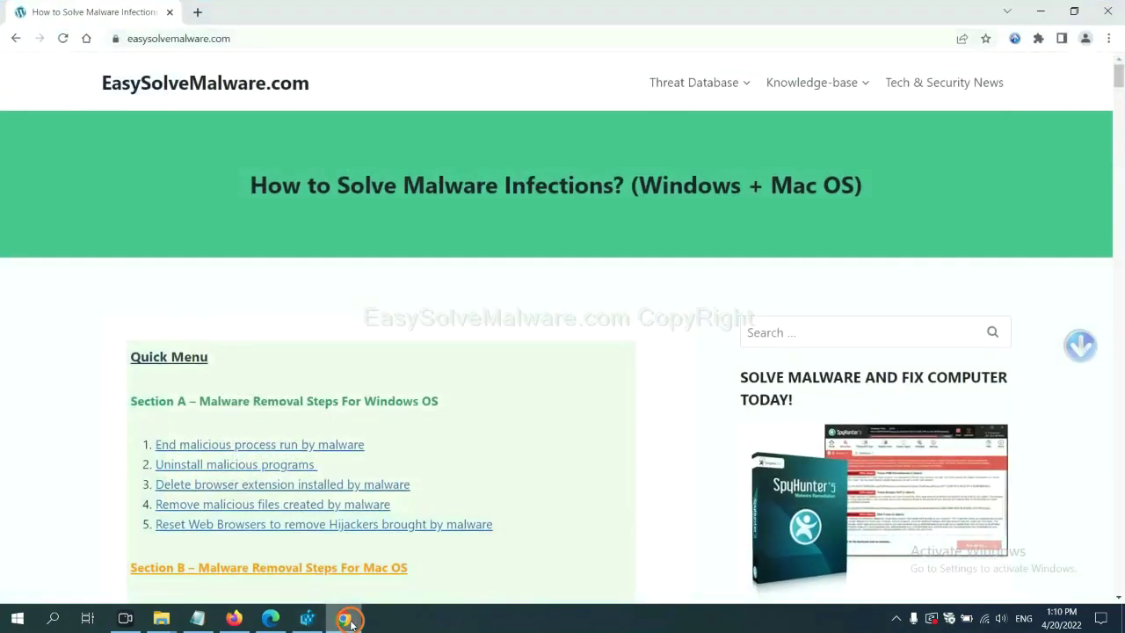
scroll(814, 397, "down", 1)
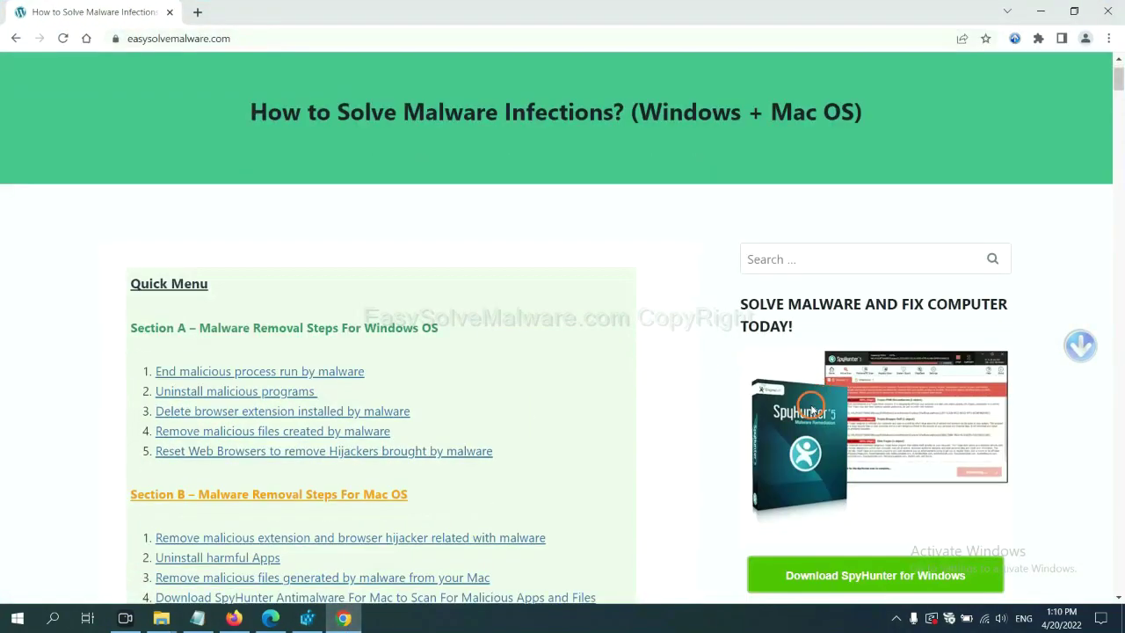
scroll(813, 410, "up", 1)
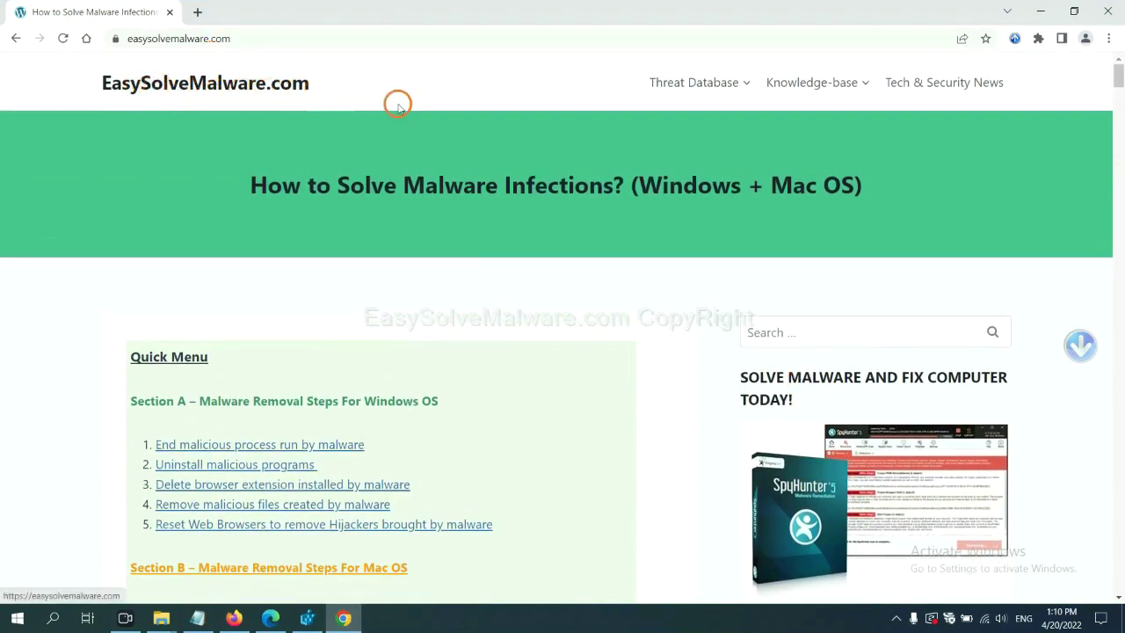
scroll(923, 413, "down", 3)
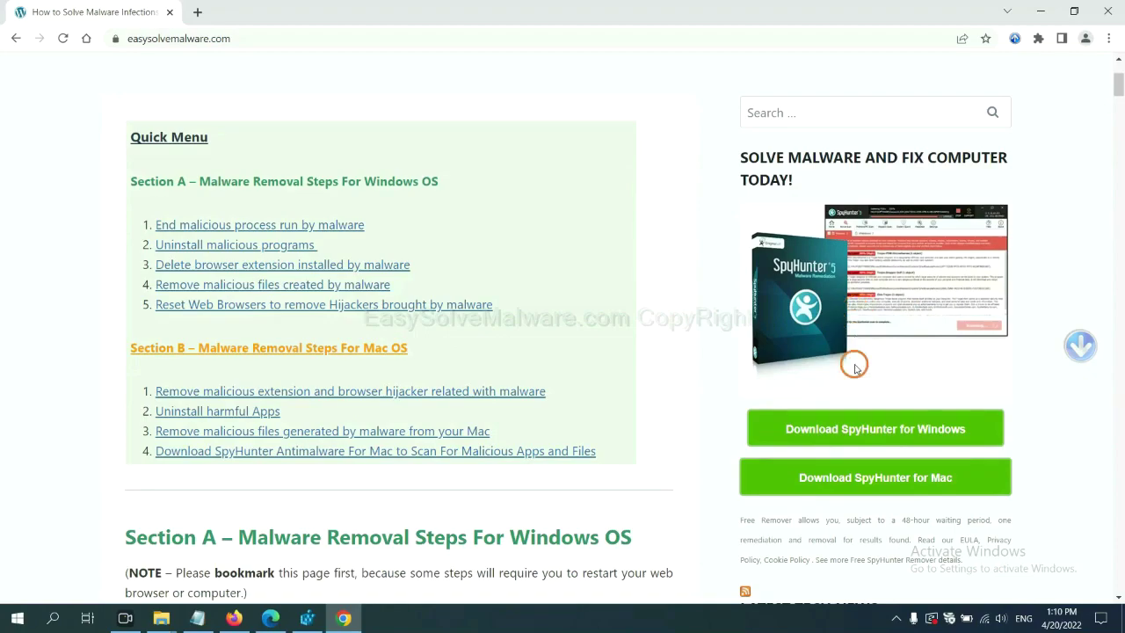
left_click(886, 439)
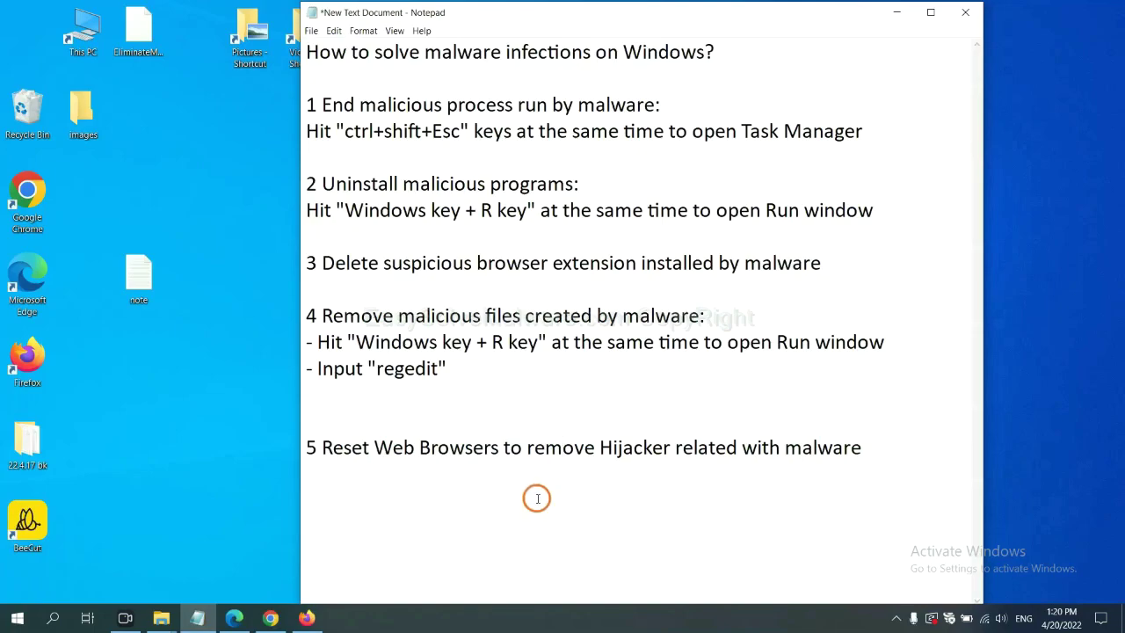
Search Chrome's settings for 'reset' and choose 'Restore settings to their original defaults'.
left_click(268, 619)
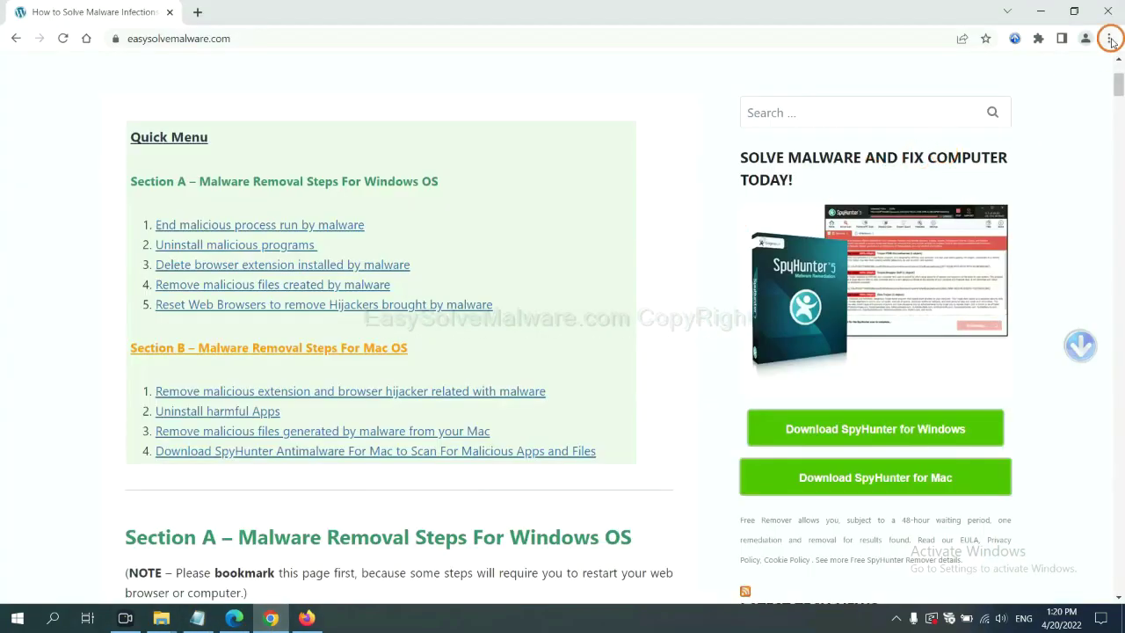
left_click(1110, 38)
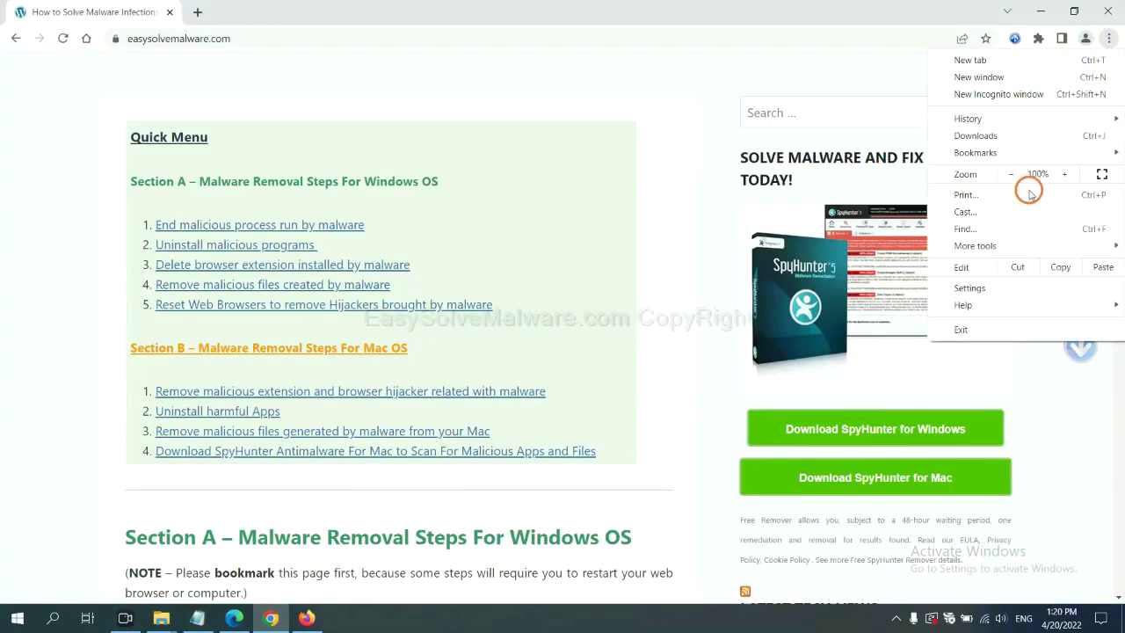
left_click(983, 285)
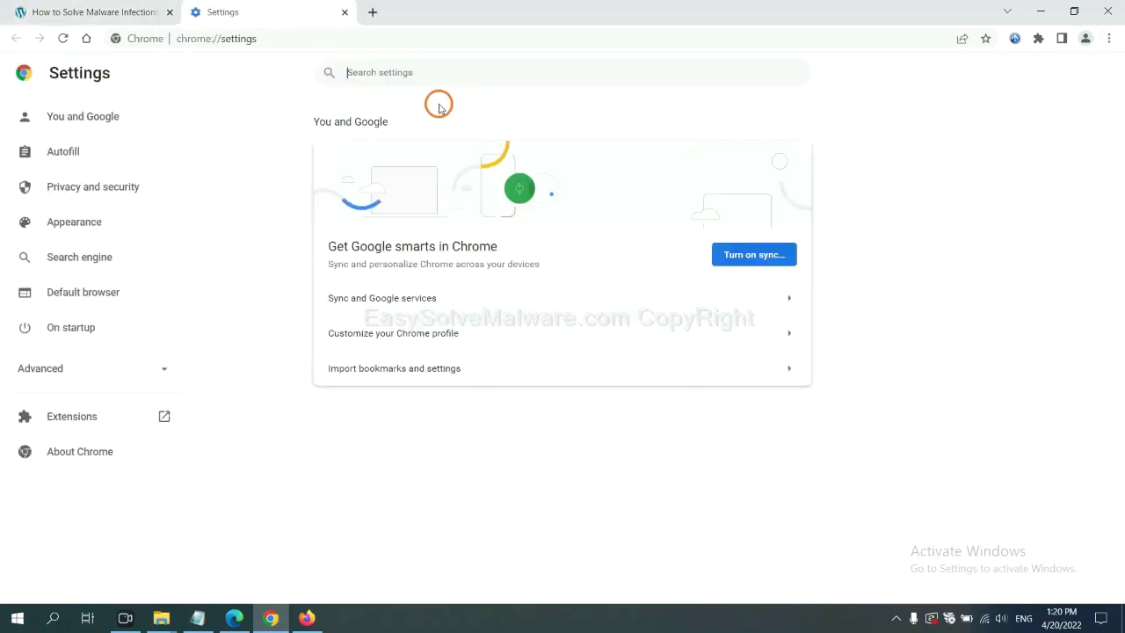
type("reset")
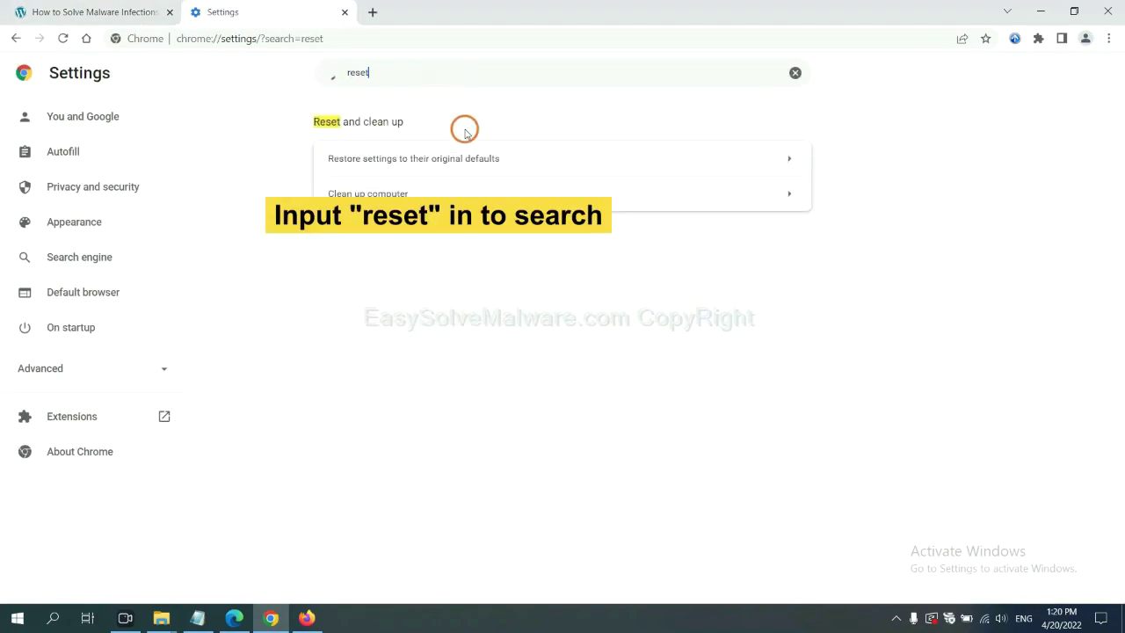
left_click(480, 157)
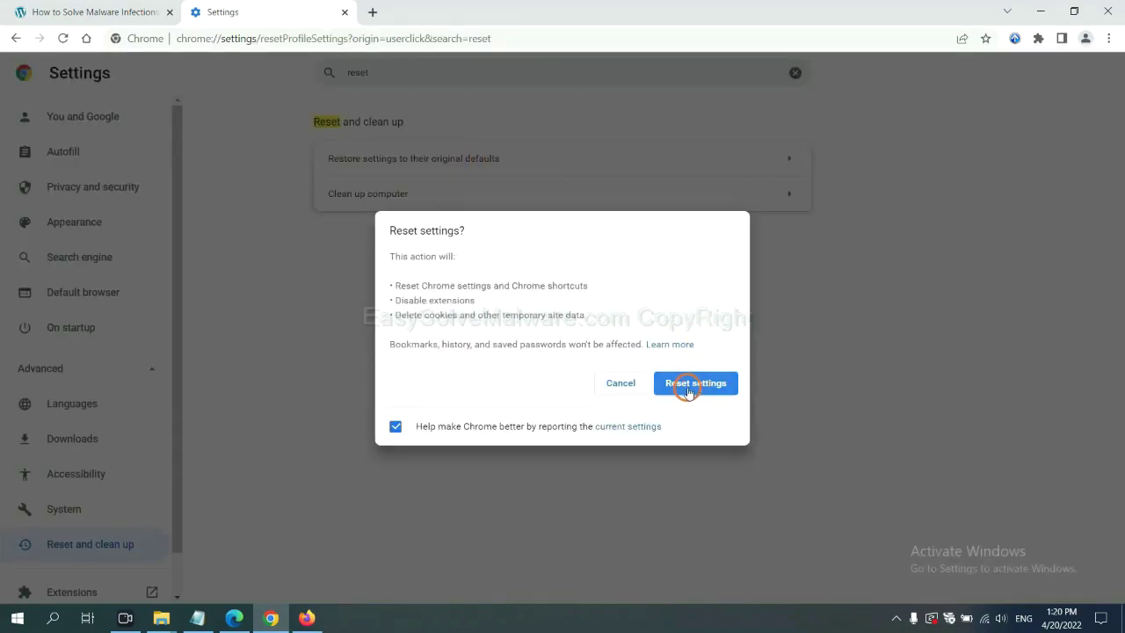
left_click(307, 617)
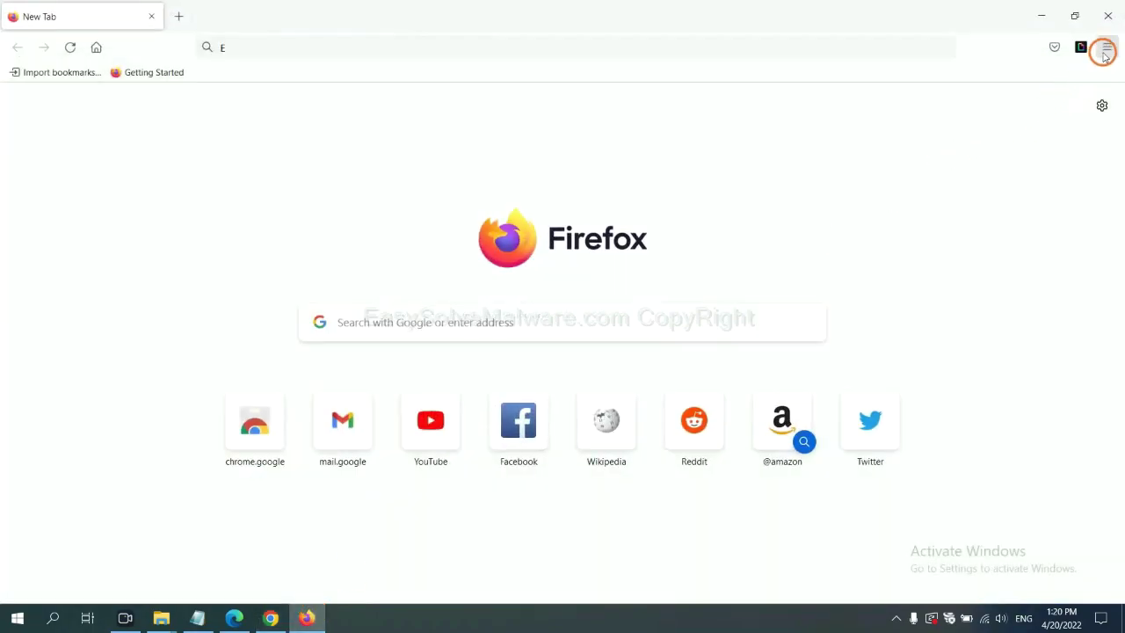
Use Refresh Firefox on the Troubleshooting Information page and confirm the refresh.
left_click(1107, 49)
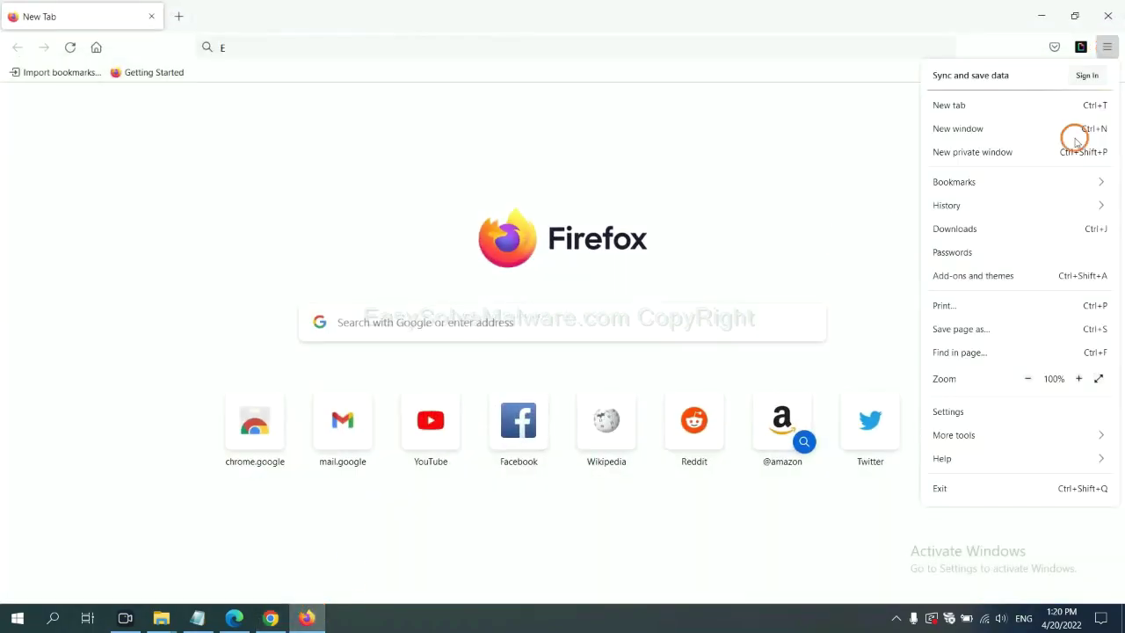
left_click(967, 455)
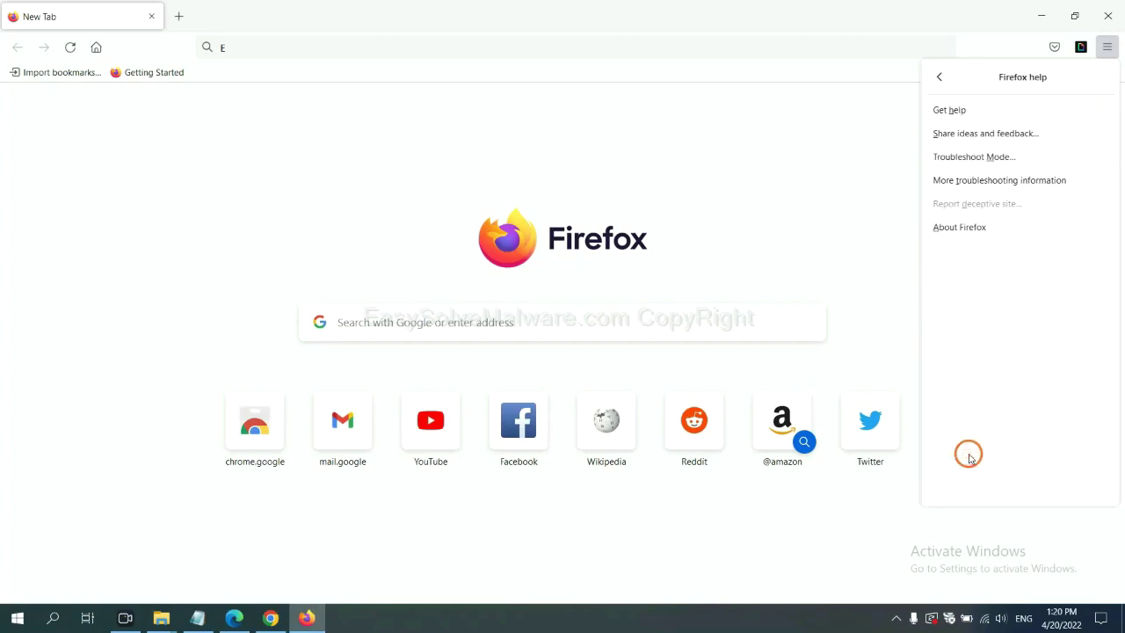
left_click(987, 182)
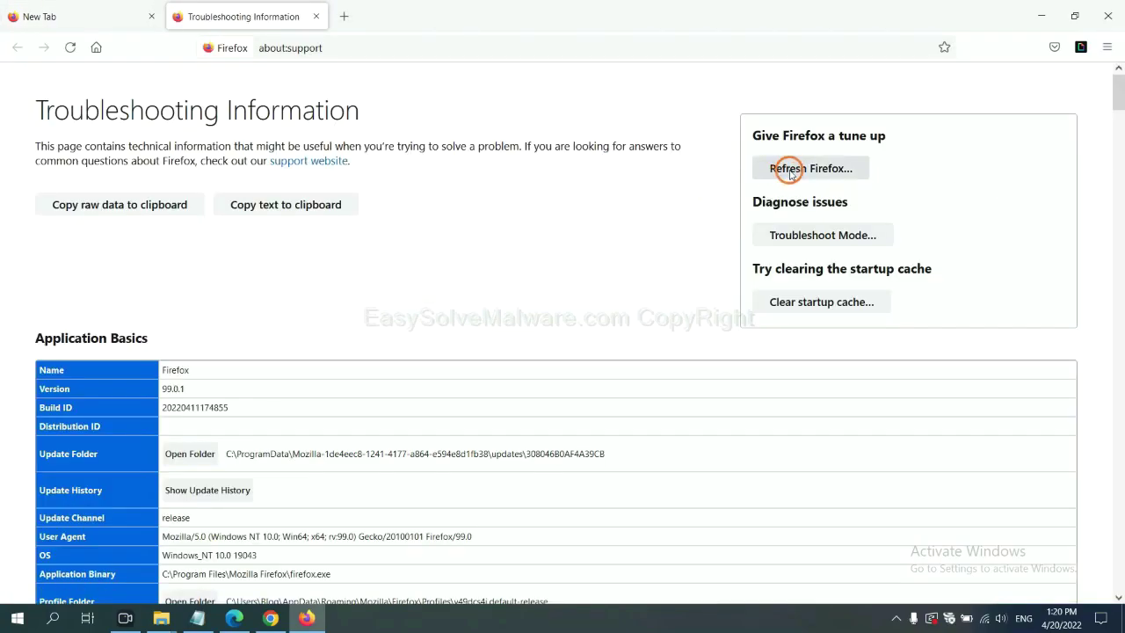
left_click(790, 171)
left_click(610, 174)
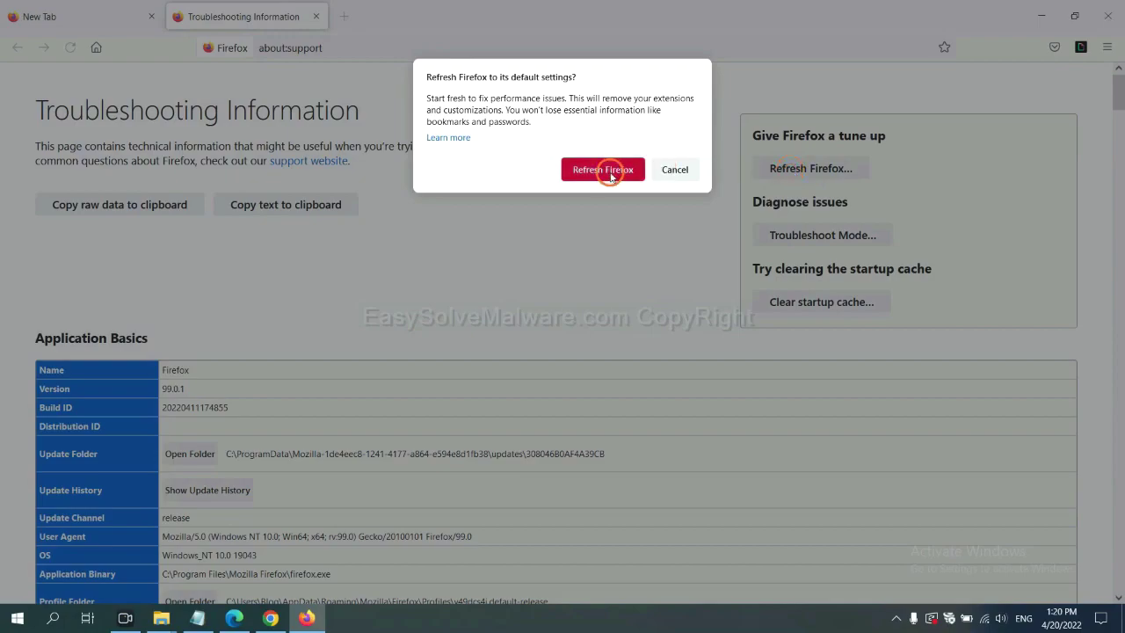
left_click(234, 619)
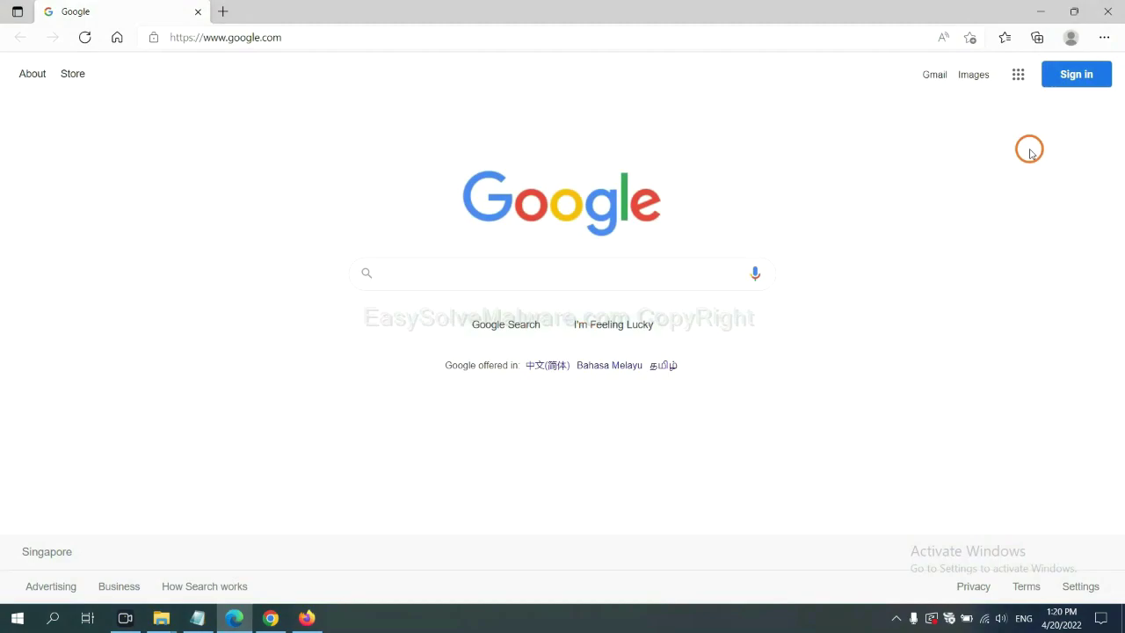
Search Edge's settings for 'reset' and choose 'Restore settings to their default values'.
left_click(1104, 38)
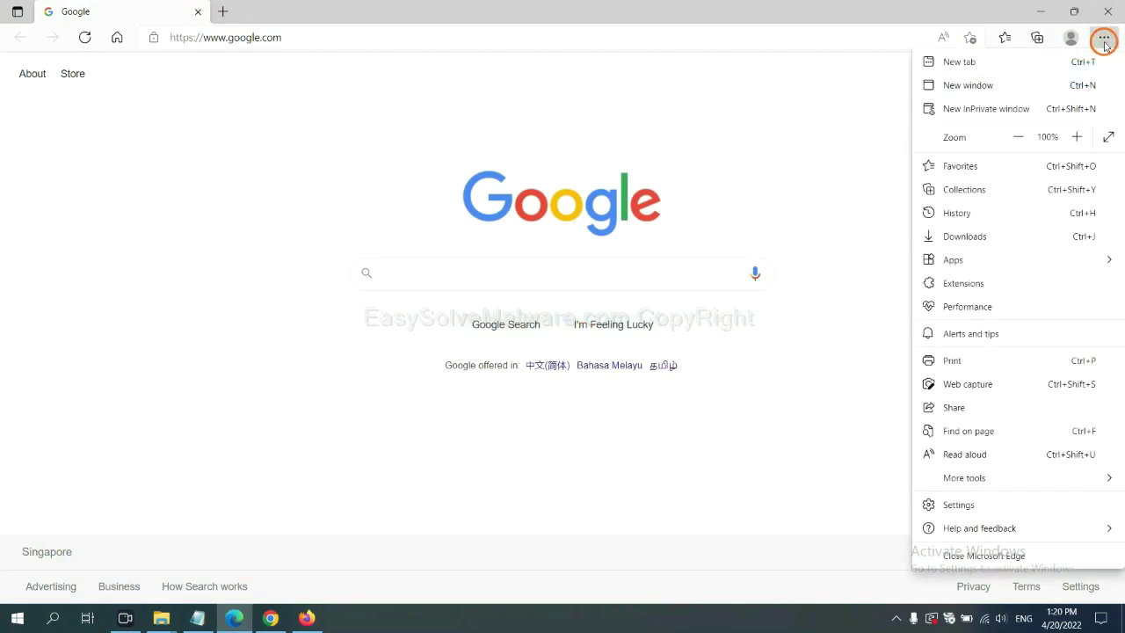
left_click(958, 504)
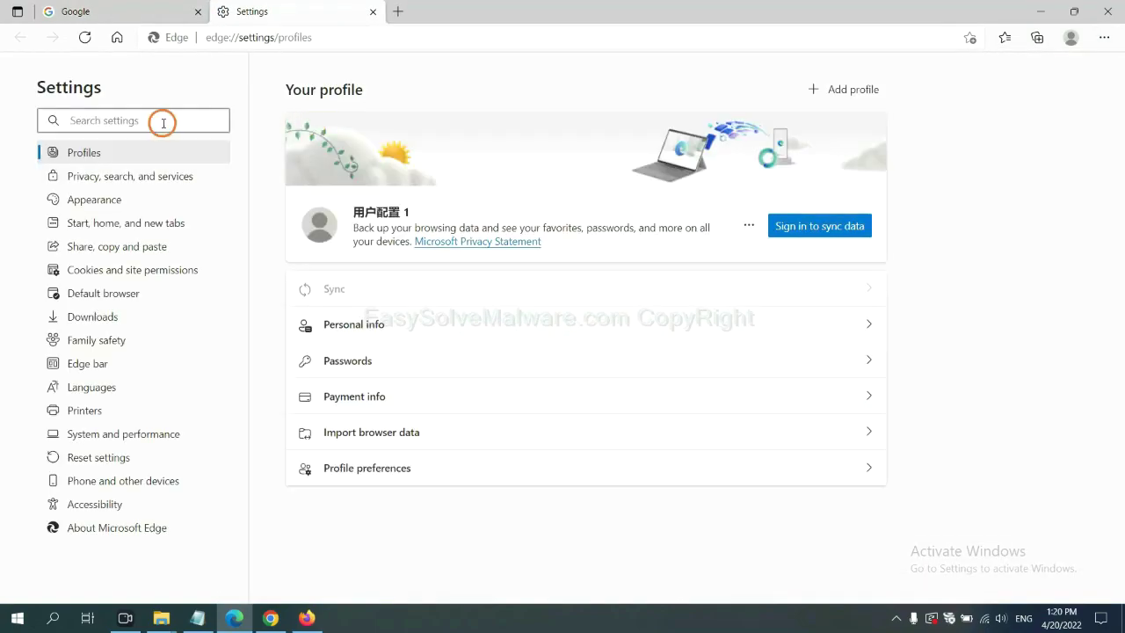
type("re")
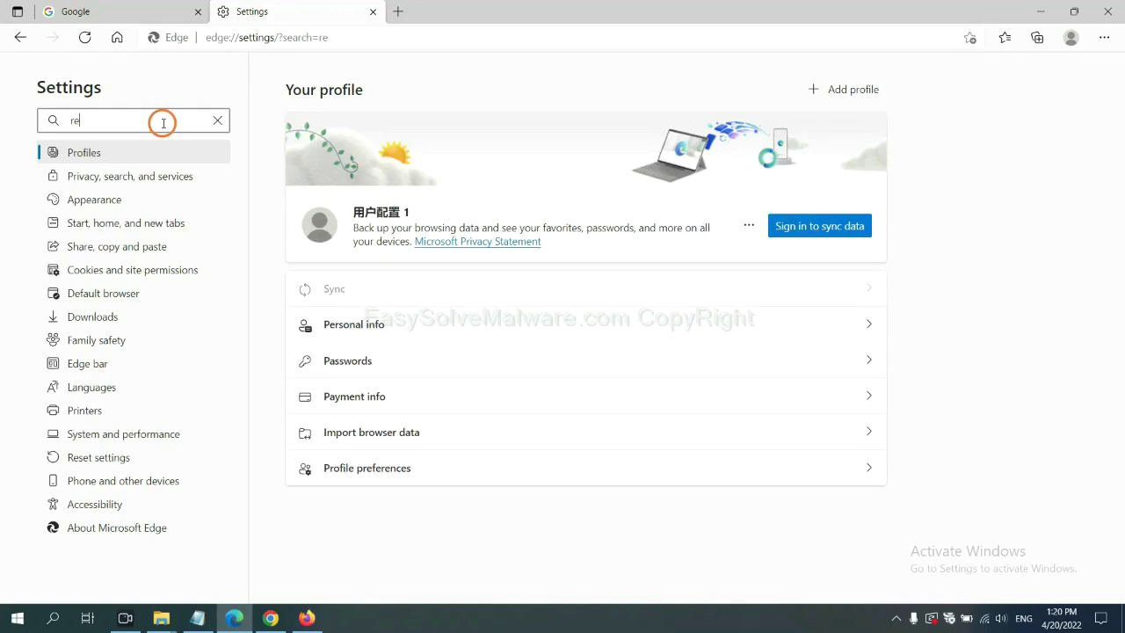
type("set")
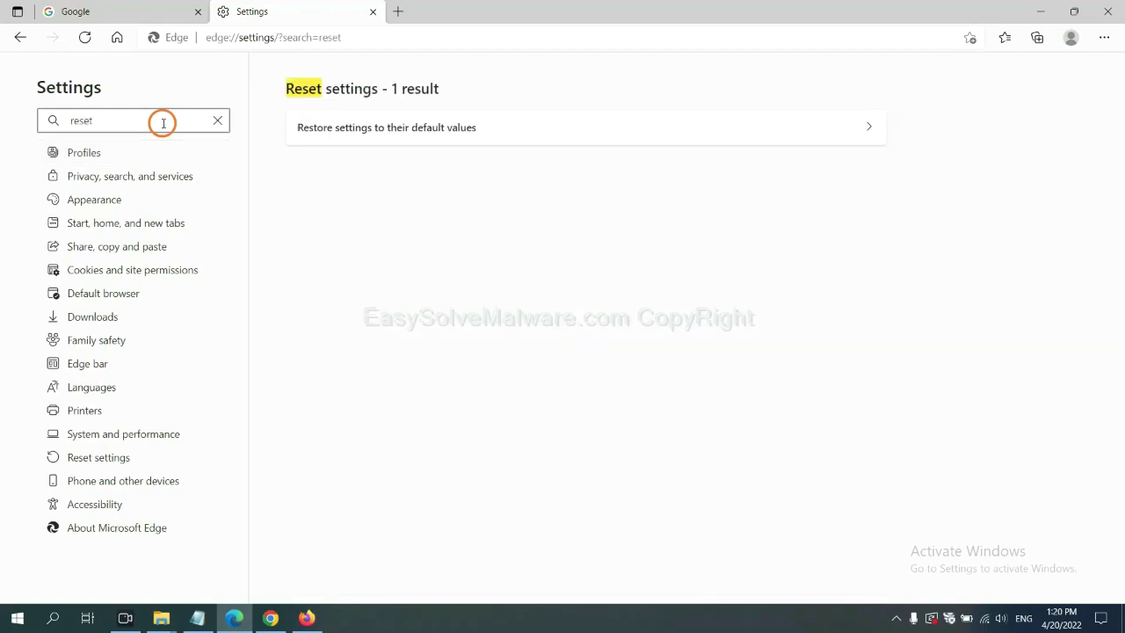
left_click(393, 127)
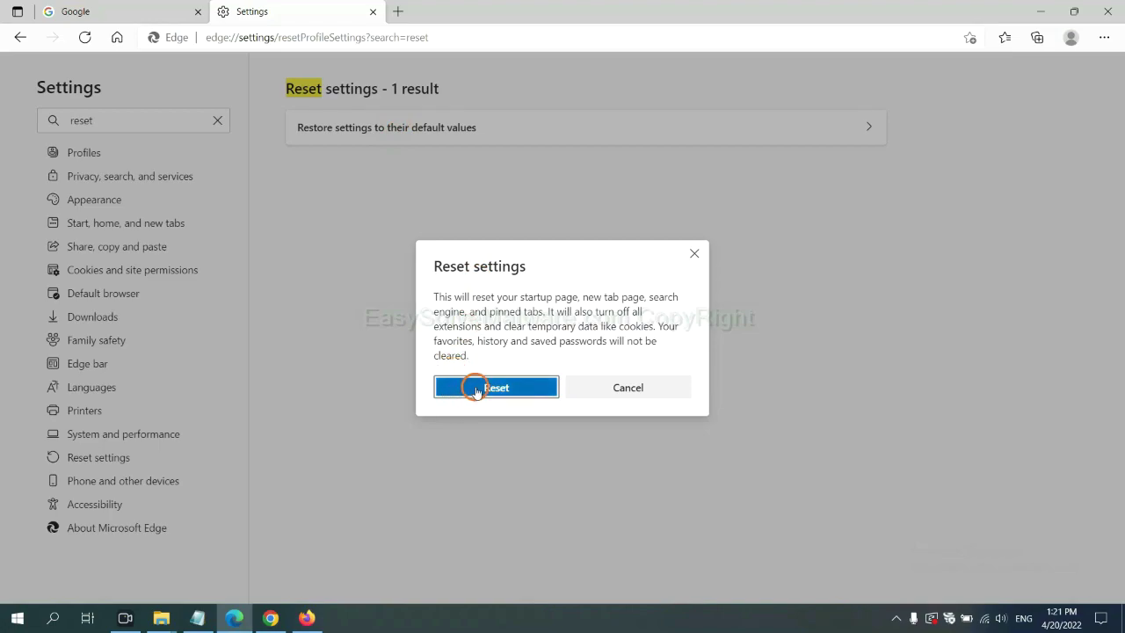